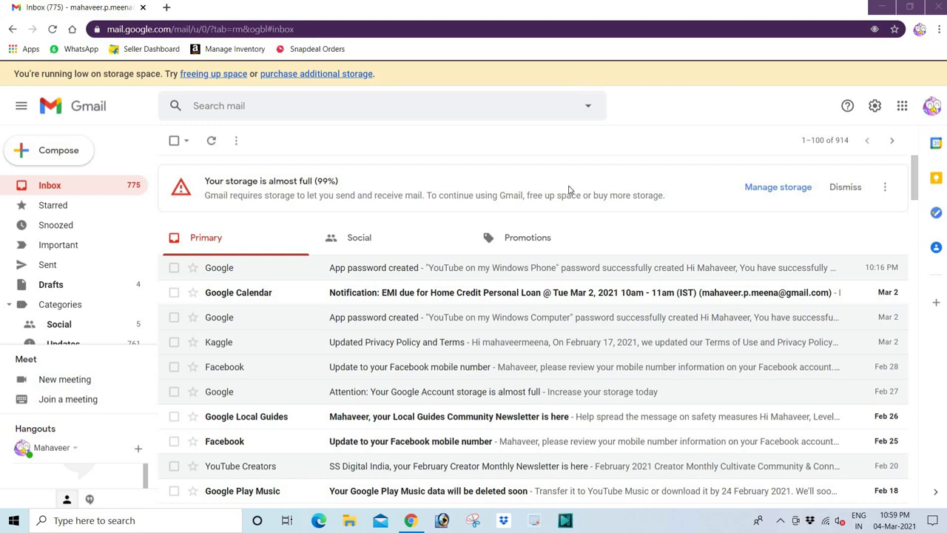
Open Chrome's full browsing history page and look through the visited pages
click(837, 134)
click(845, 122)
click(939, 29)
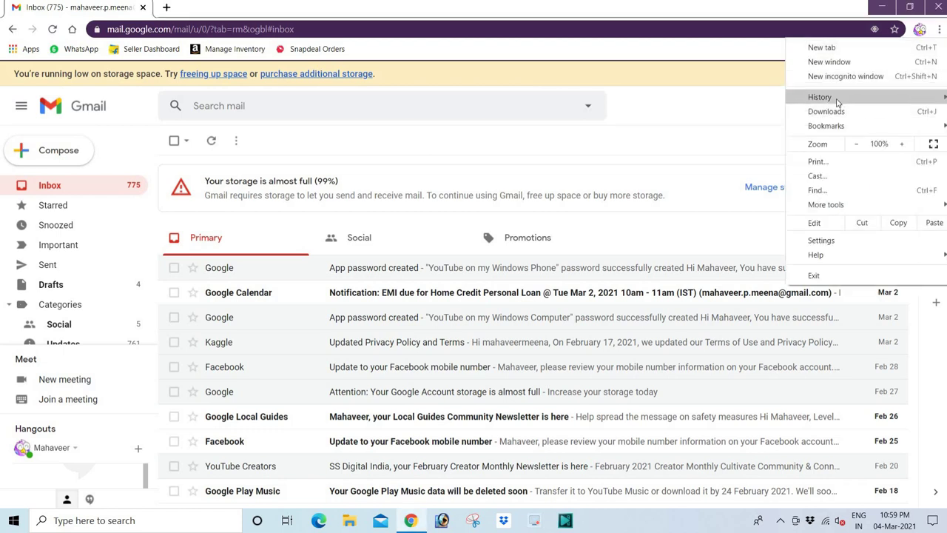
mouse_move(838, 103)
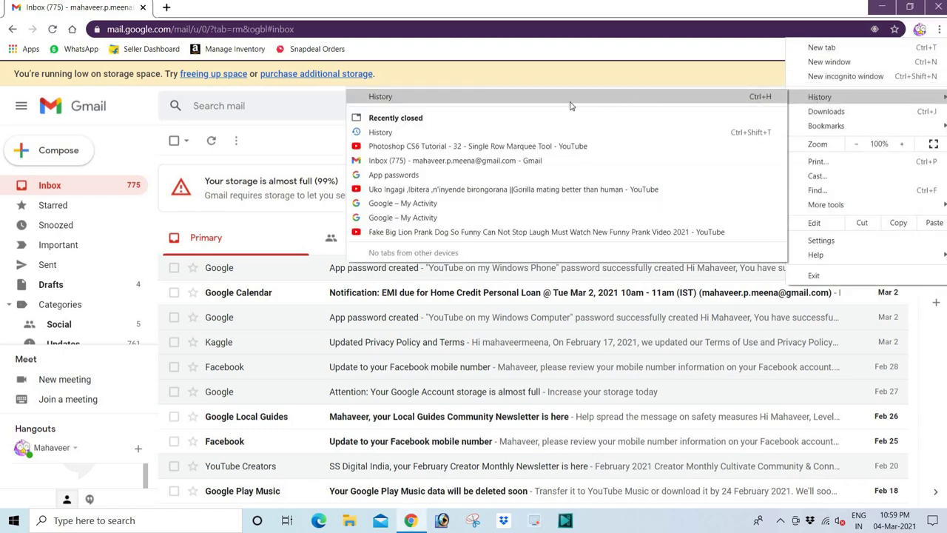
click(481, 97)
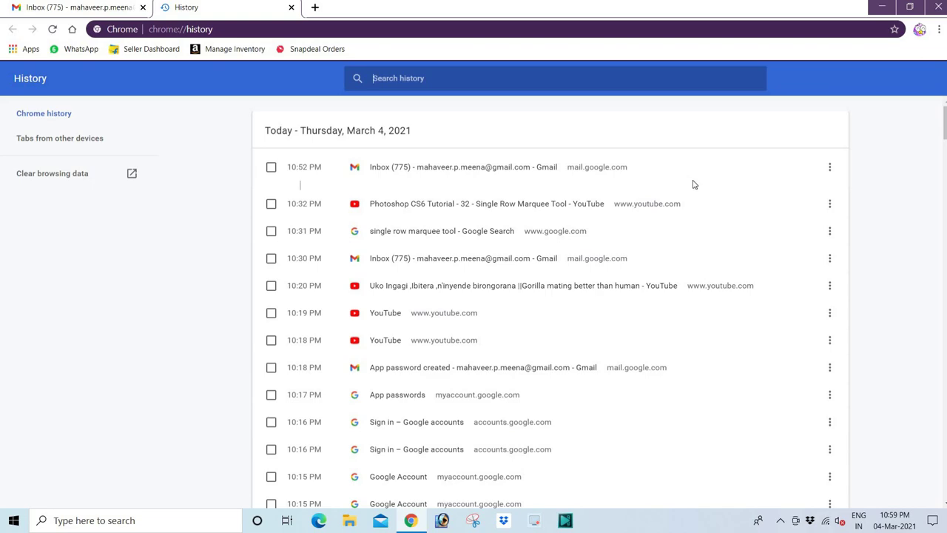
scroll(545, 286, down, 10)
scroll(528, 287, down, 15)
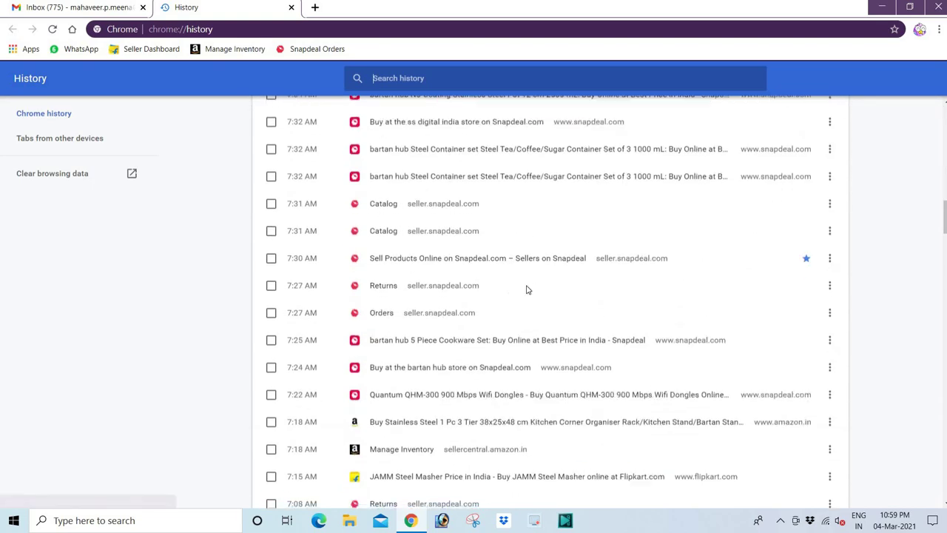
scroll(527, 288, up, 10)
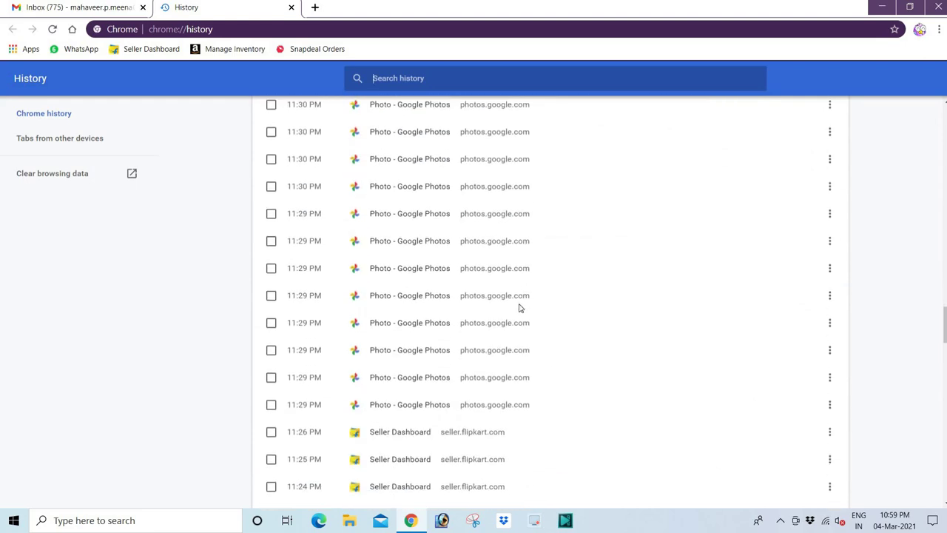
scroll(518, 306, up, 15)
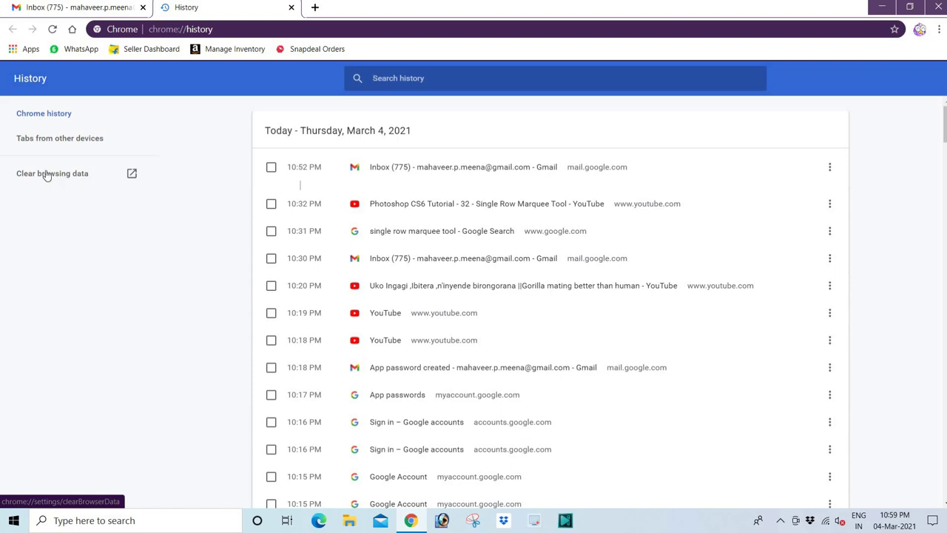
Delete today's history entries from 10:52, 10:30, 10:20, 10:19 and 10:17 PM, plus the 10:18 PM YouTube entry
click(272, 168)
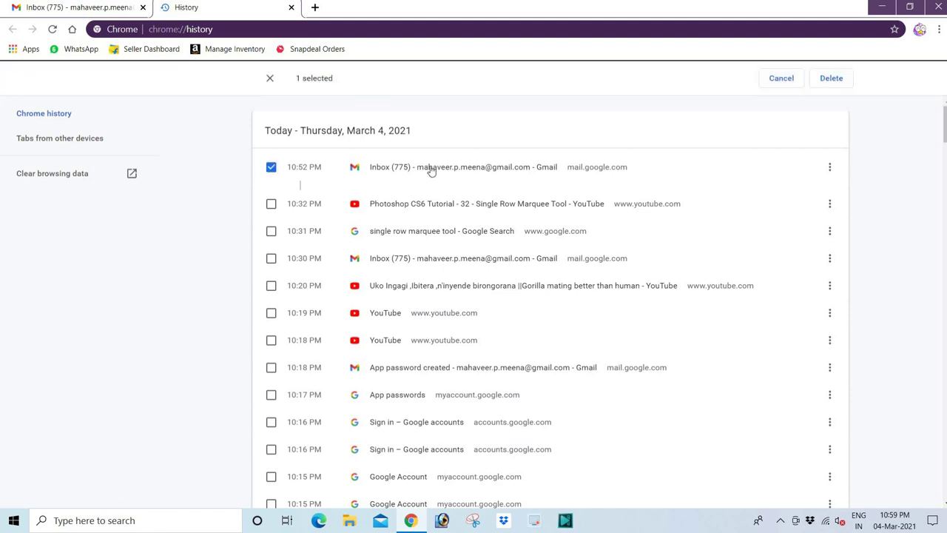
click(270, 258)
click(270, 287)
click(271, 313)
click(271, 340)
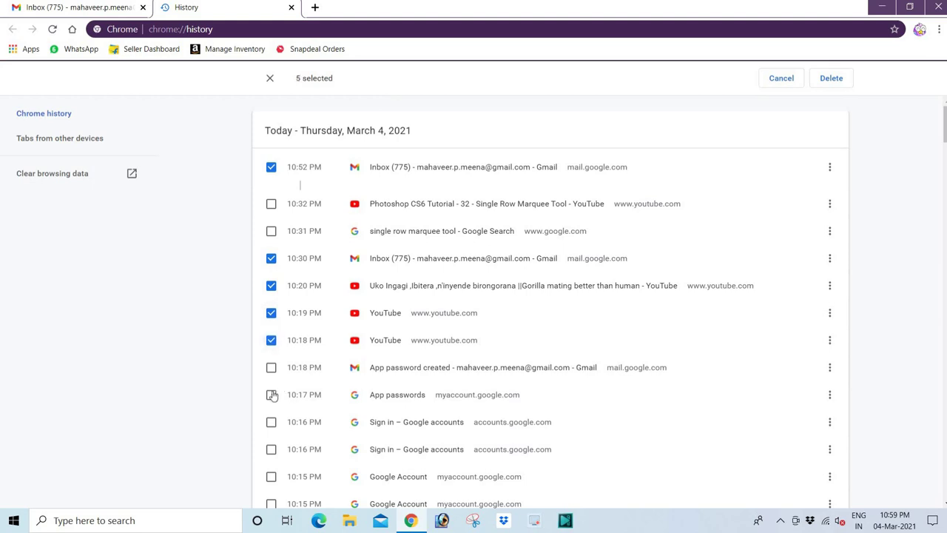
click(270, 395)
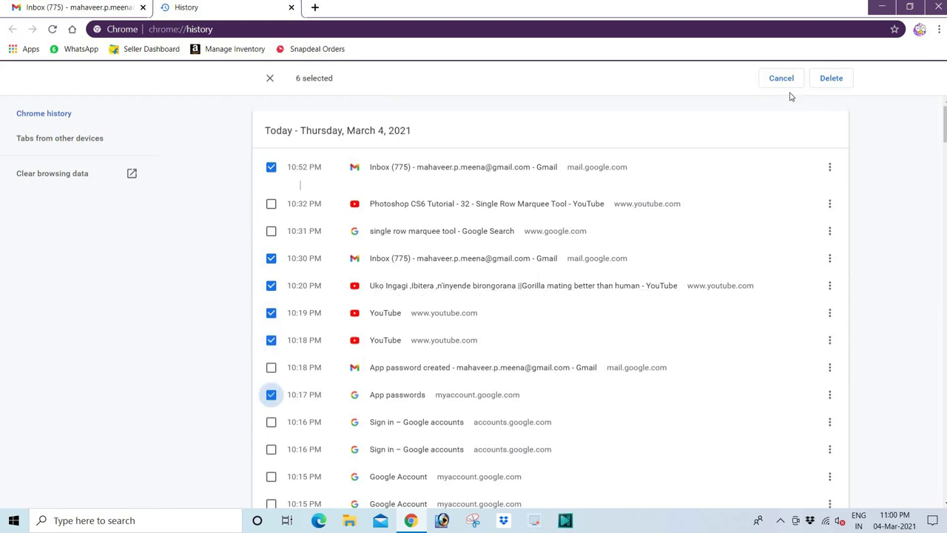
click(828, 79)
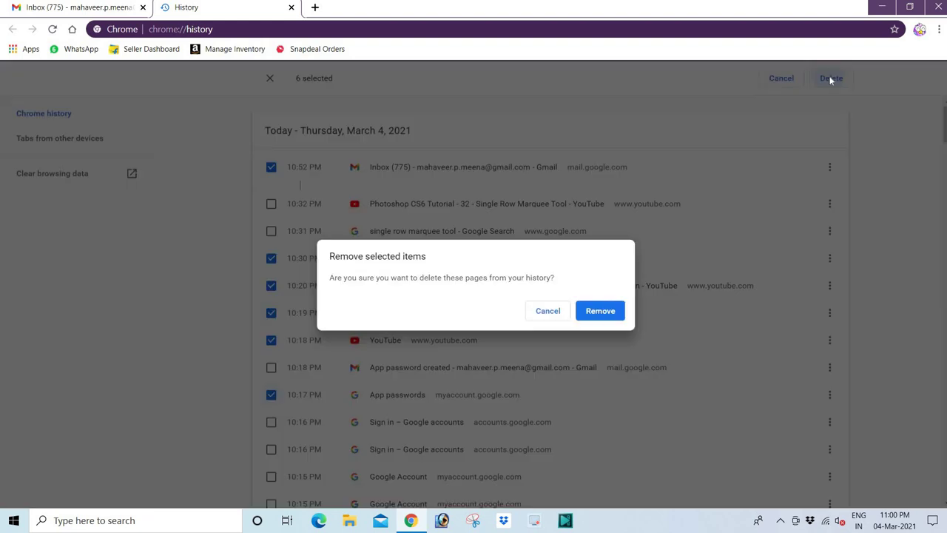
click(600, 310)
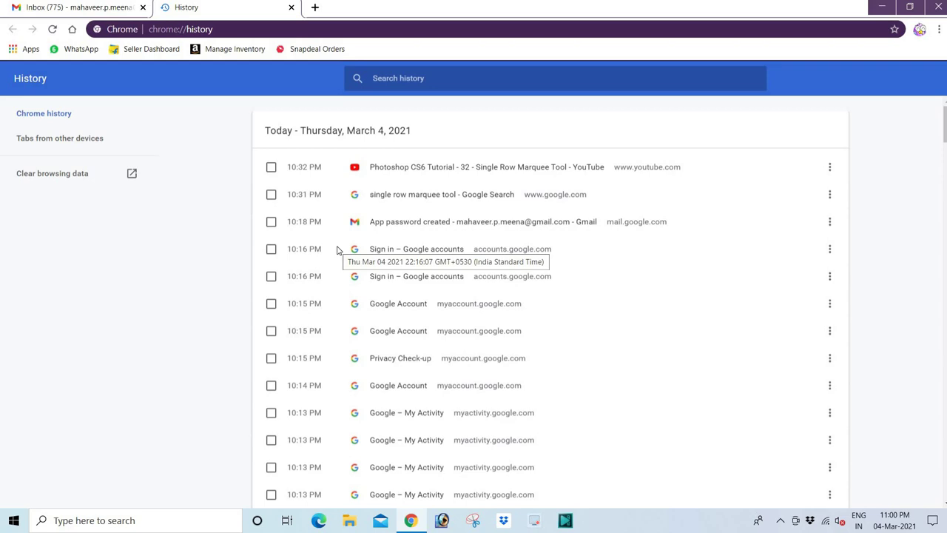
Check the time range choices for clearing browsing data, cancel without clearing, and close the settings and history pages
click(50, 177)
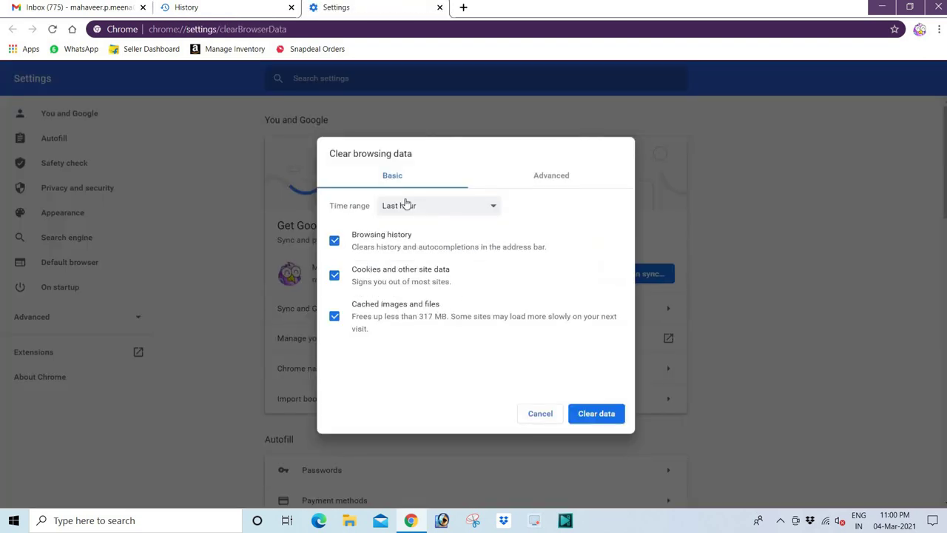
click(427, 210)
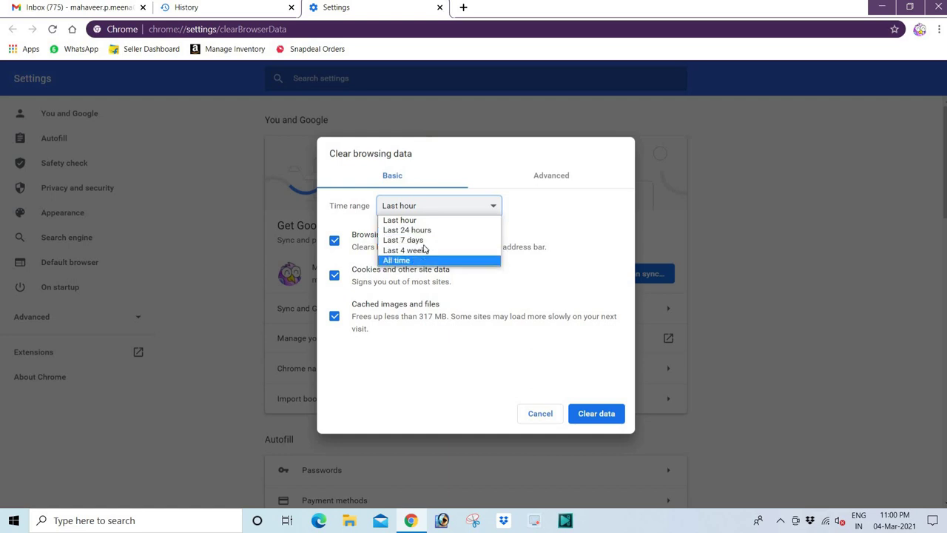
click(540, 414)
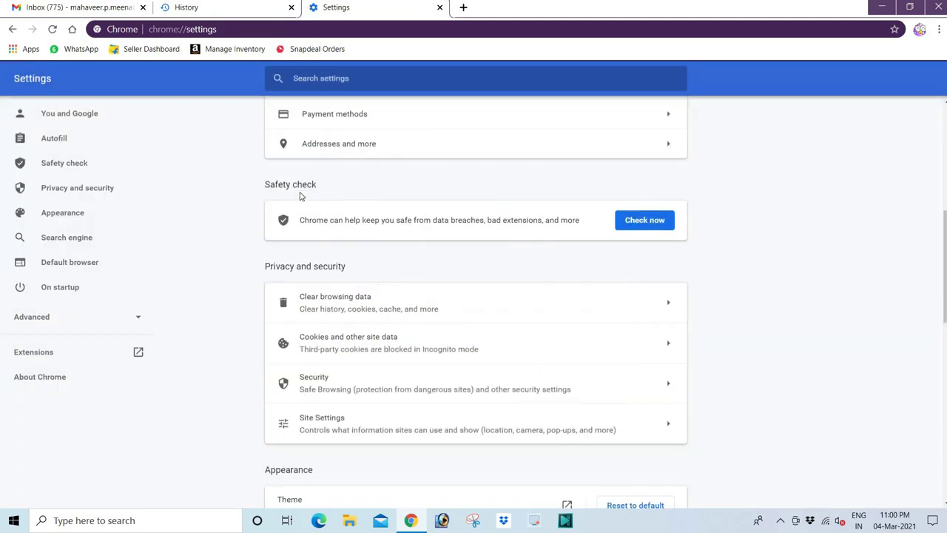
click(441, 8)
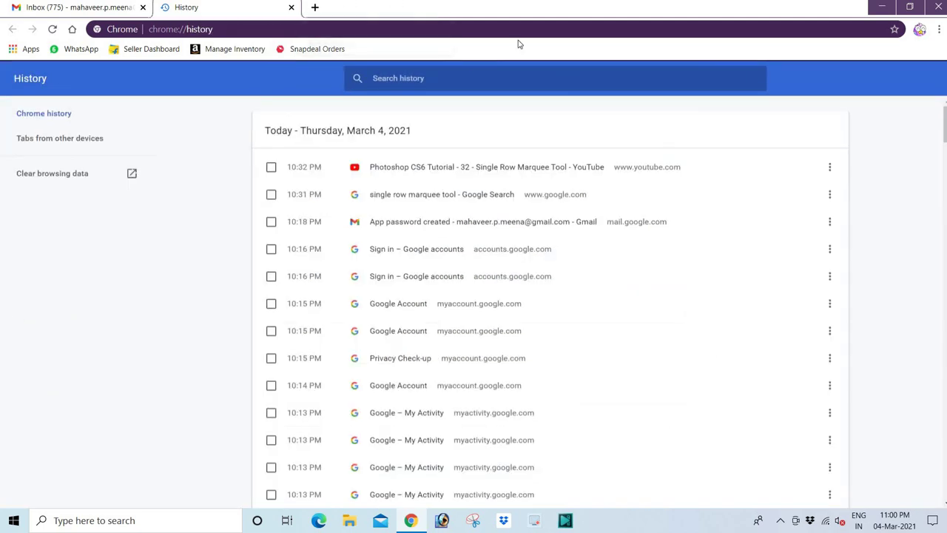
click(291, 7)
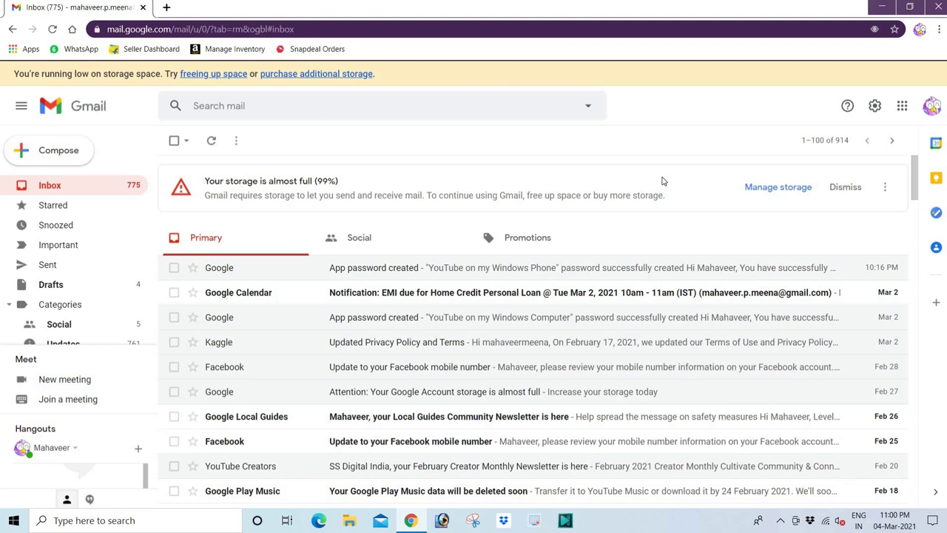
Go to the Google Account's Data & personalisation section and open the Web & App Activity controls
click(902, 108)
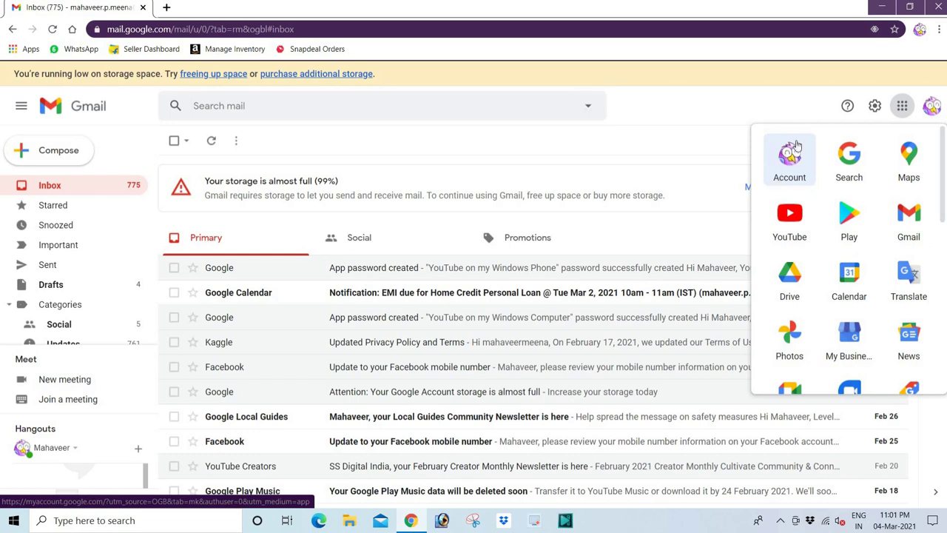
click(789, 159)
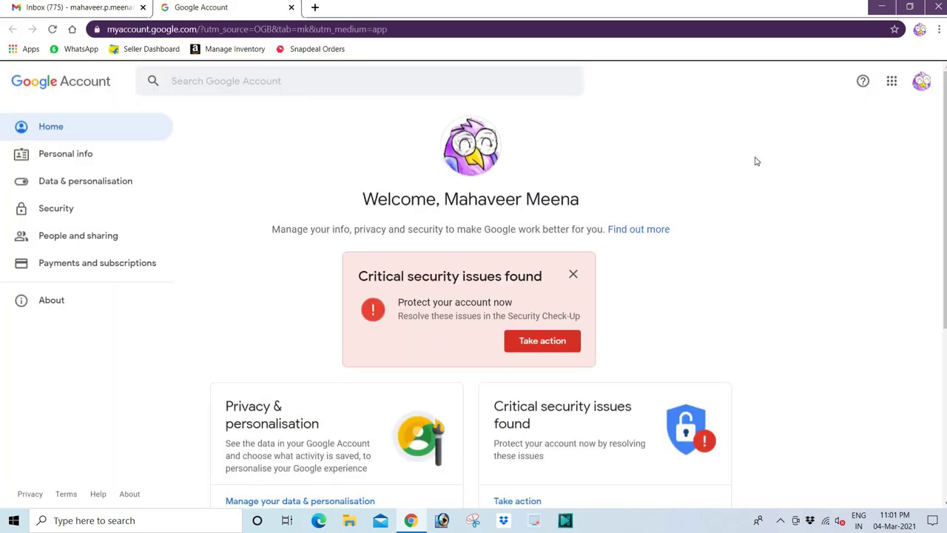
click(59, 186)
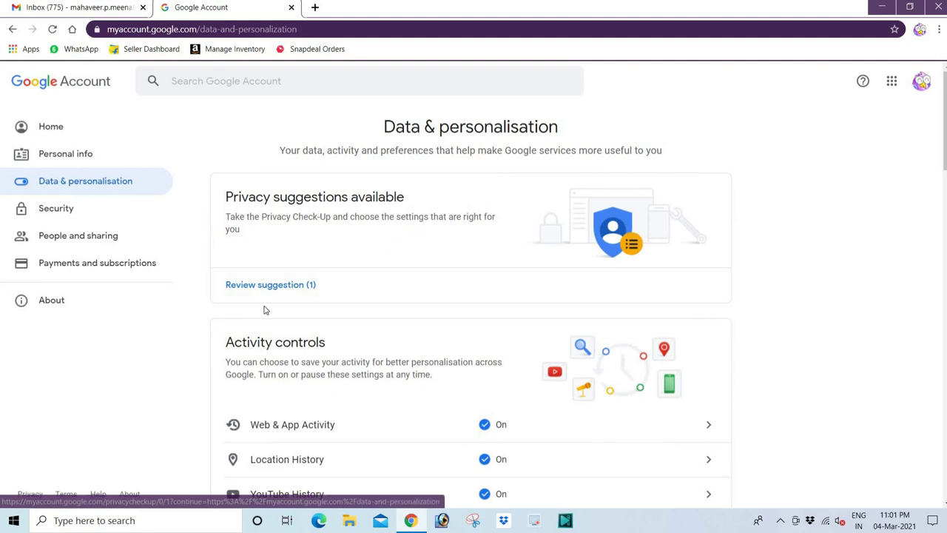
scroll(262, 309, down, 1)
scroll(367, 298, down, 1)
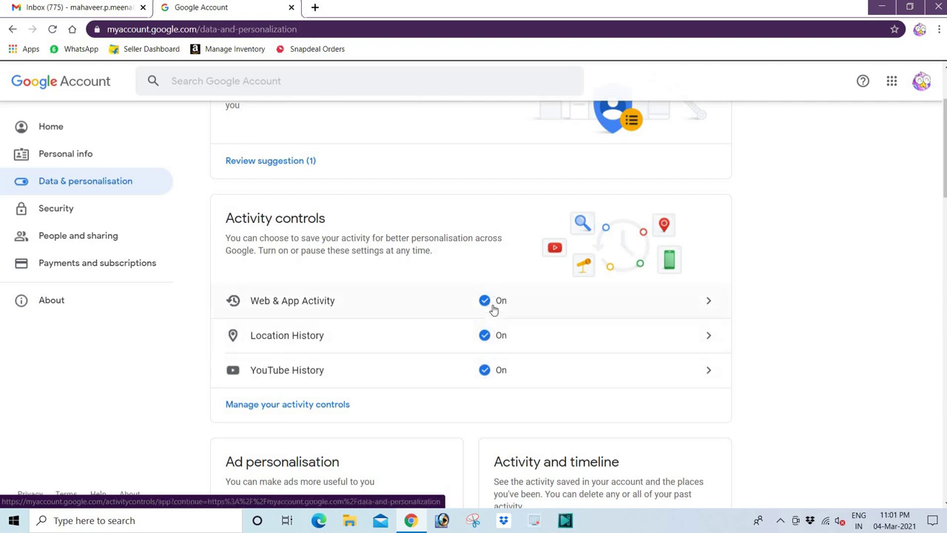
click(295, 303)
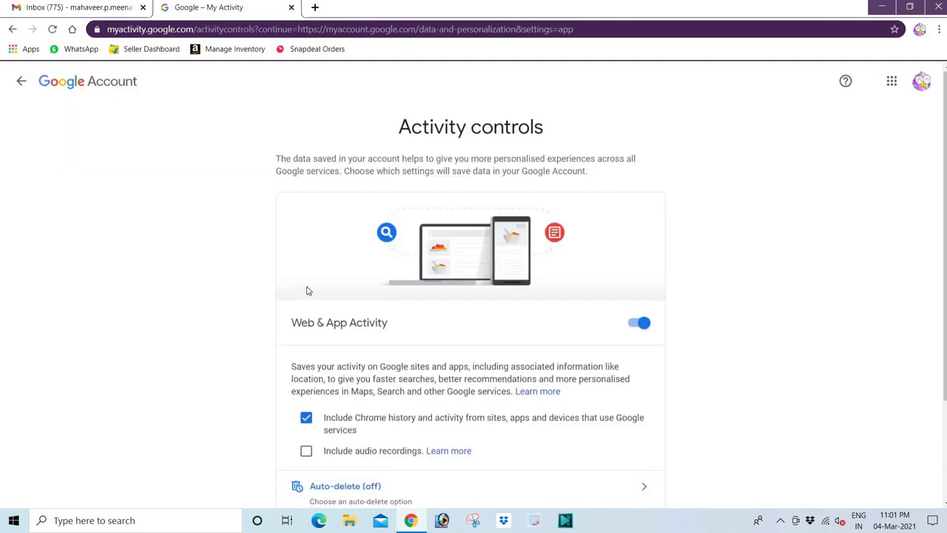
scroll(308, 291, down, 2)
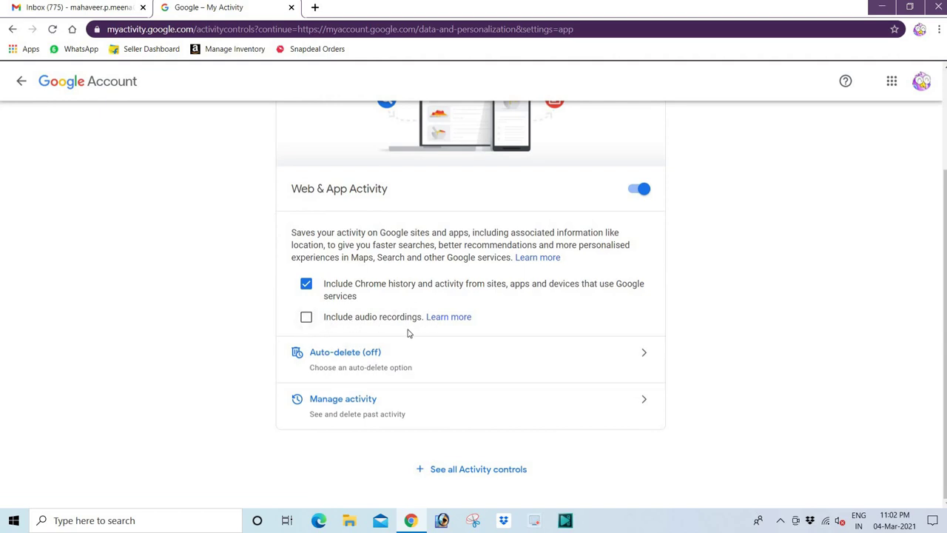
Read the terms for including audio recordings in Web & App Activity and decline them
click(306, 317)
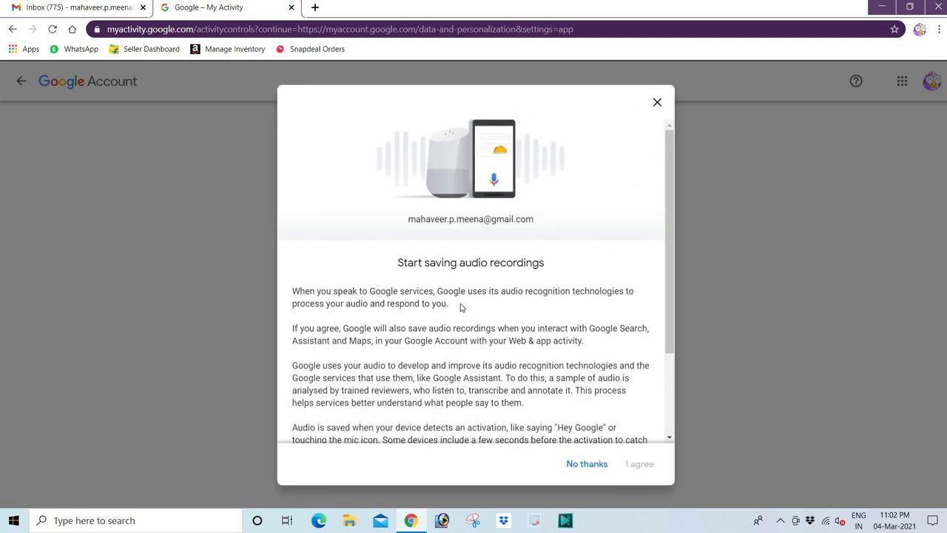
scroll(450, 289, down, 5)
scroll(449, 283, up, 5)
scroll(428, 261, down, 3)
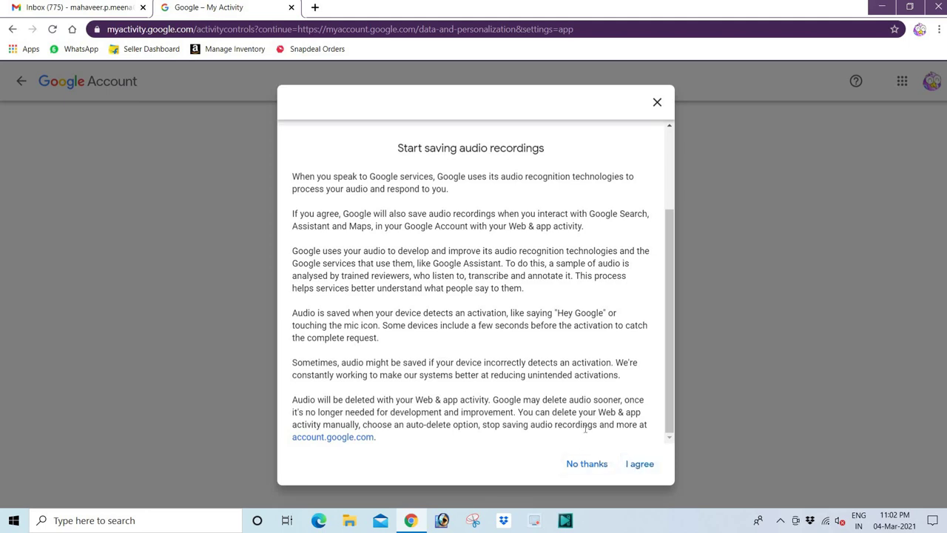
click(581, 467)
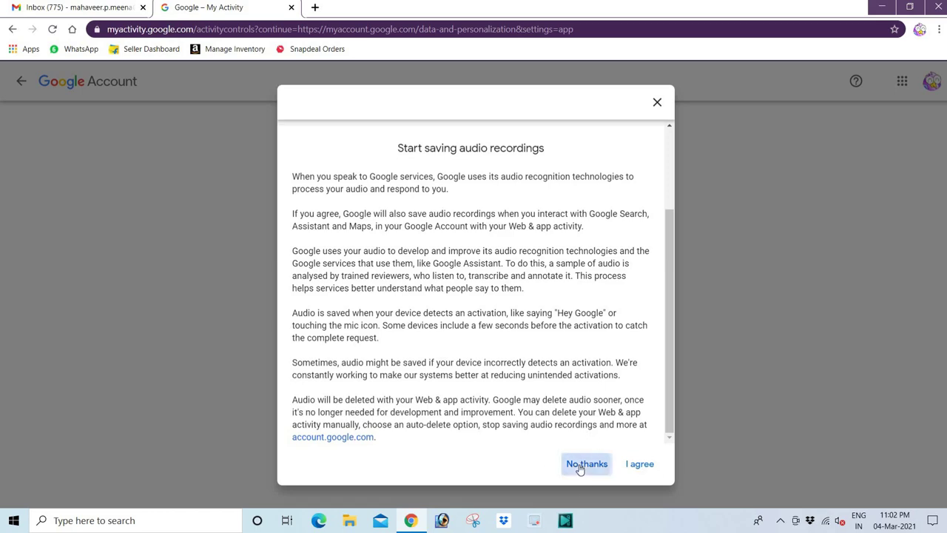
scroll(480, 336, up, 2)
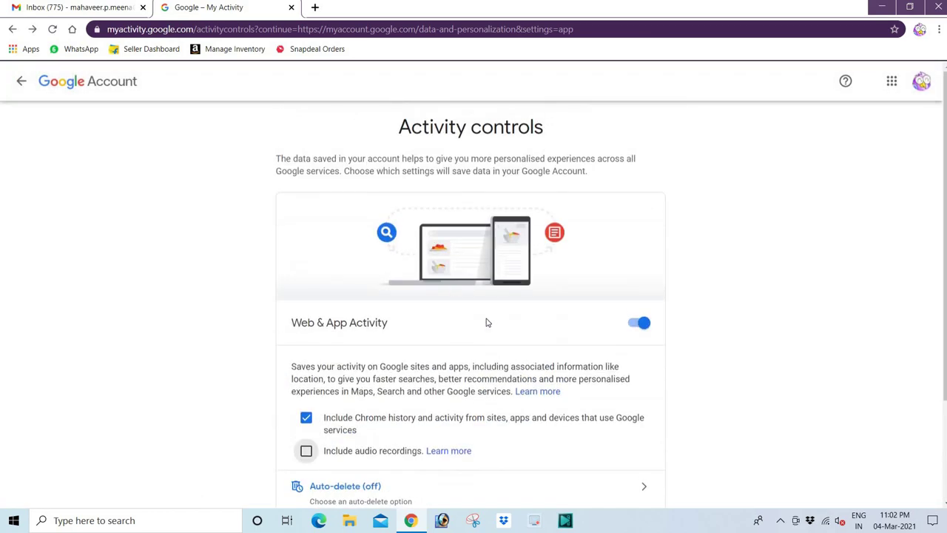
Return to Data & personalisation and open My Activity from the Activity and timeline section
click(20, 81)
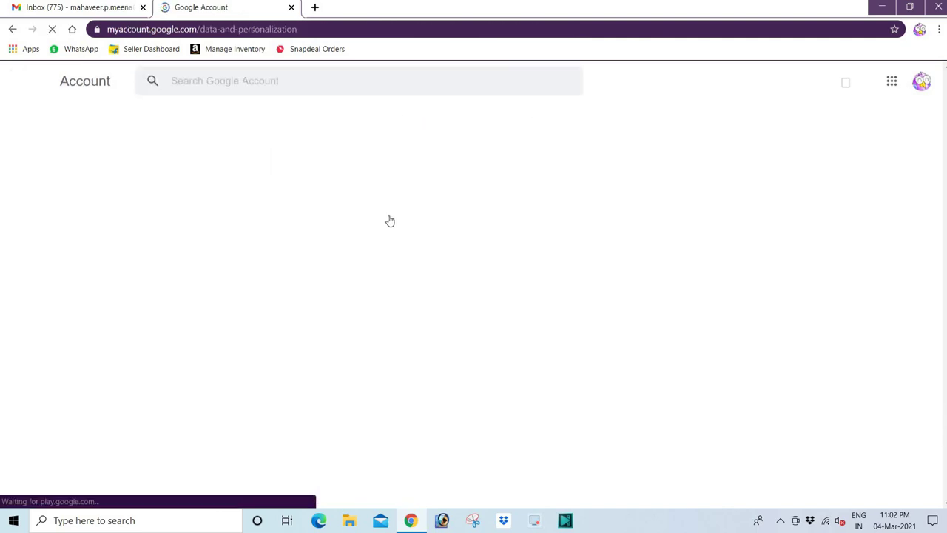
scroll(383, 228, down, 3)
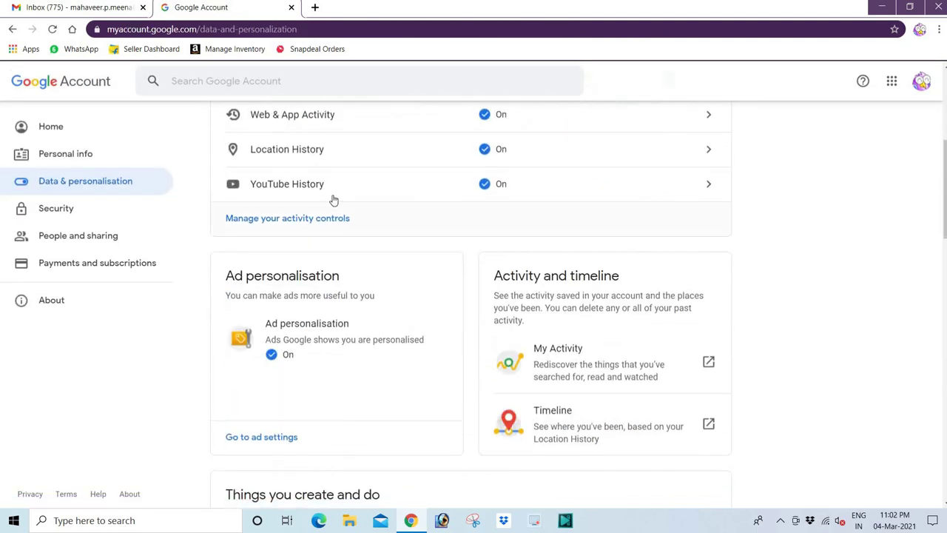
scroll(378, 214, down, 1)
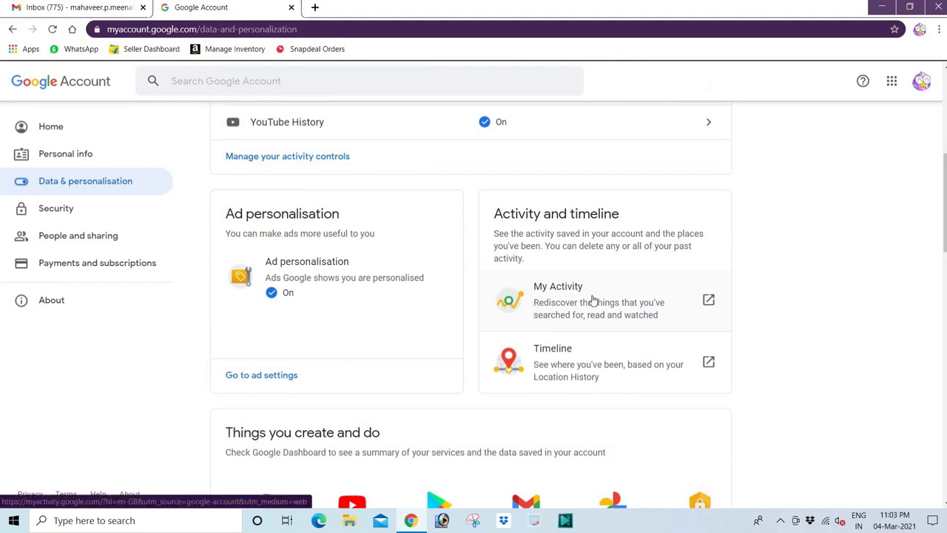
click(554, 293)
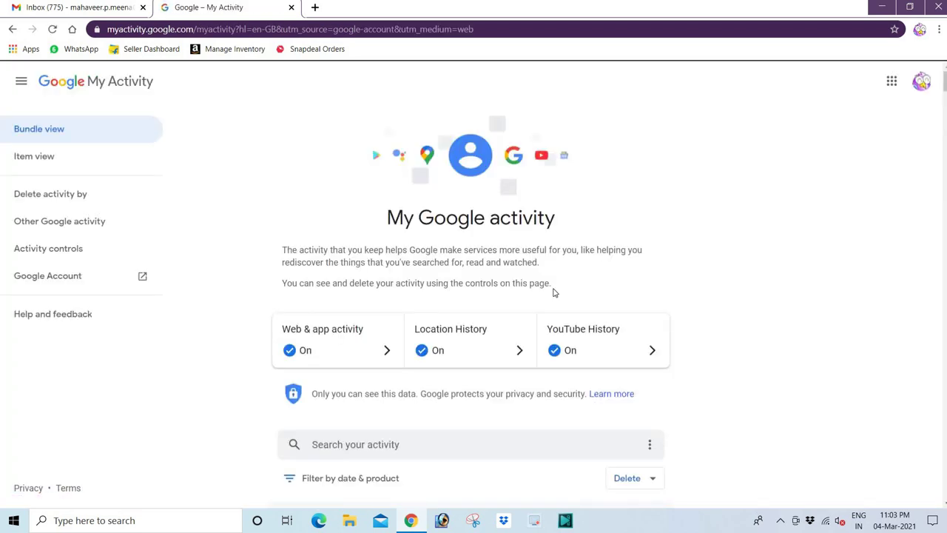
Look through today's Google activity and expand all items of the Search, Ads and more bundle
scroll(360, 259, down, 2)
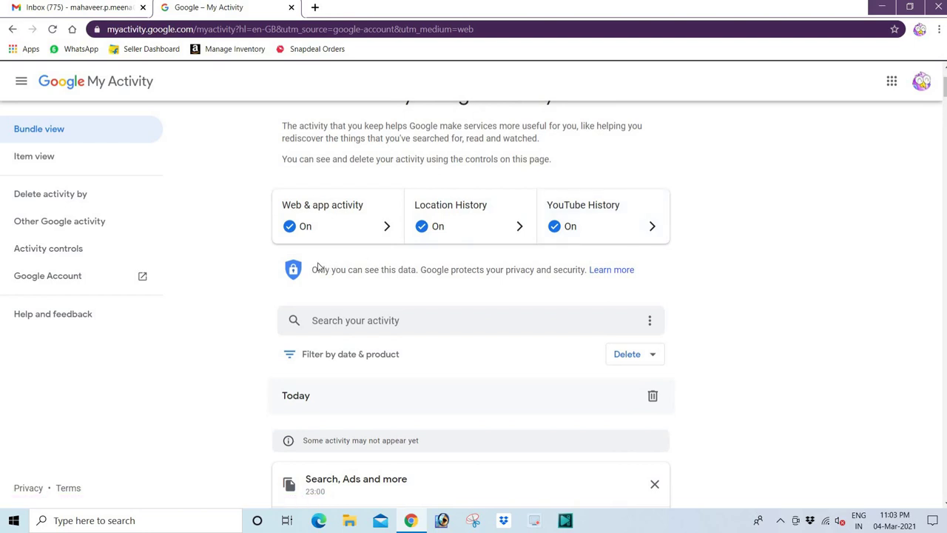
scroll(318, 268, down, 3)
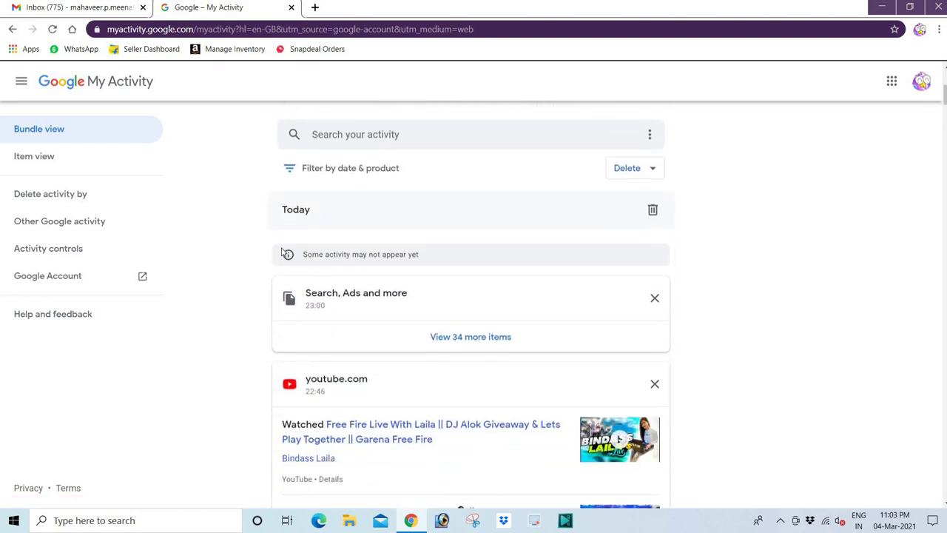
scroll(310, 253, down, 2)
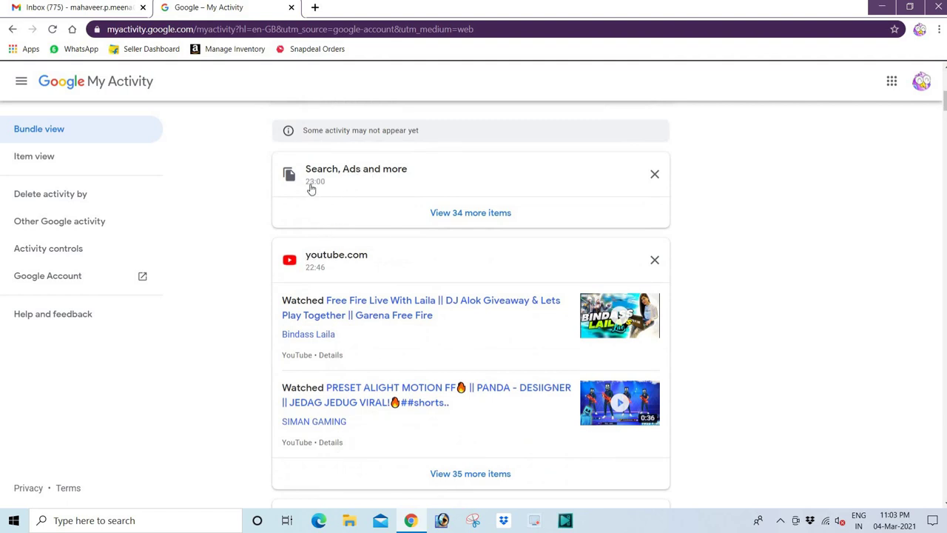
click(472, 216)
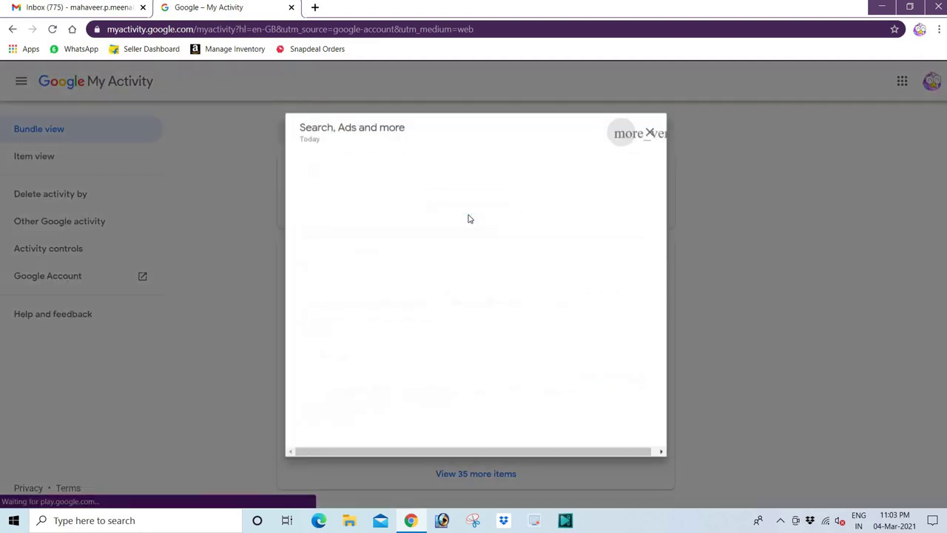
double_click(302, 133)
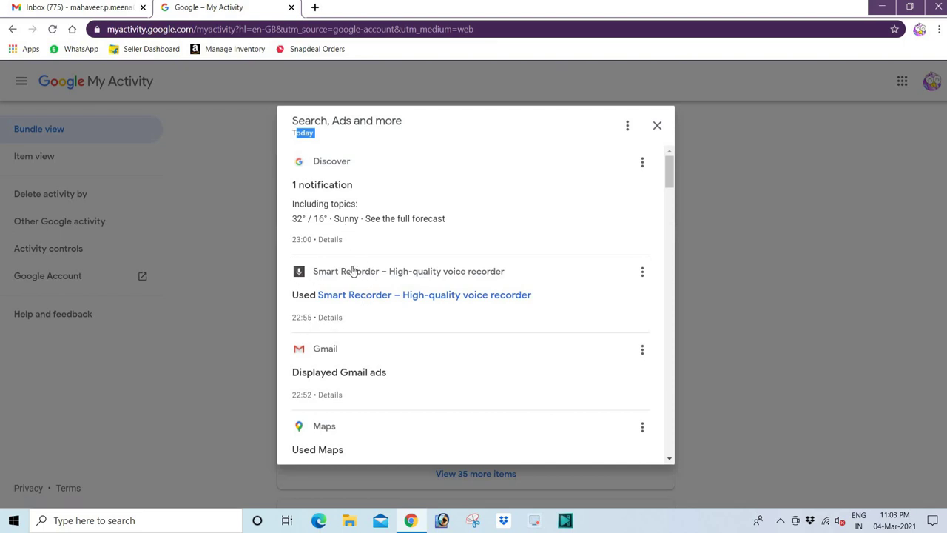
Look through the items in today's Search, Ads and more bundle as far as the com.coloros entries
scroll(359, 277, down, 3)
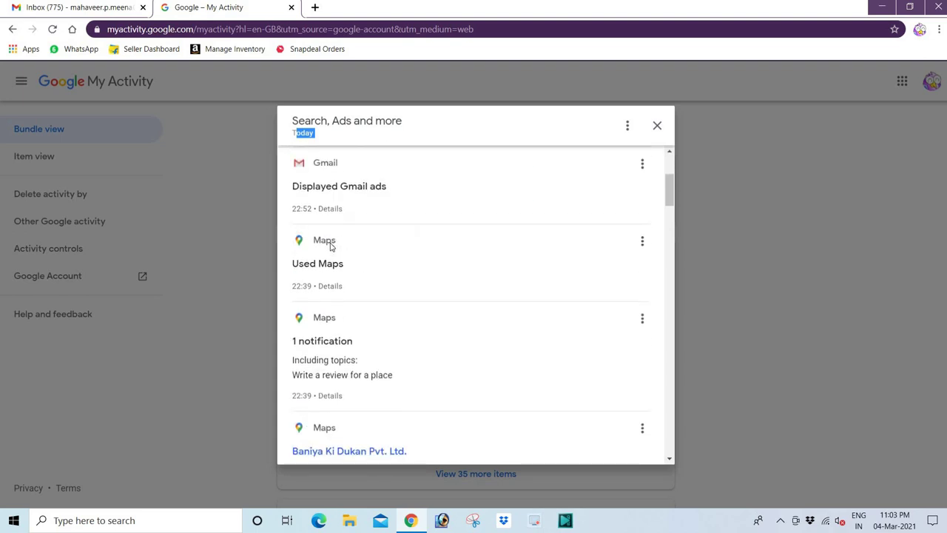
scroll(331, 246, down, 1)
scroll(332, 252, down, 1)
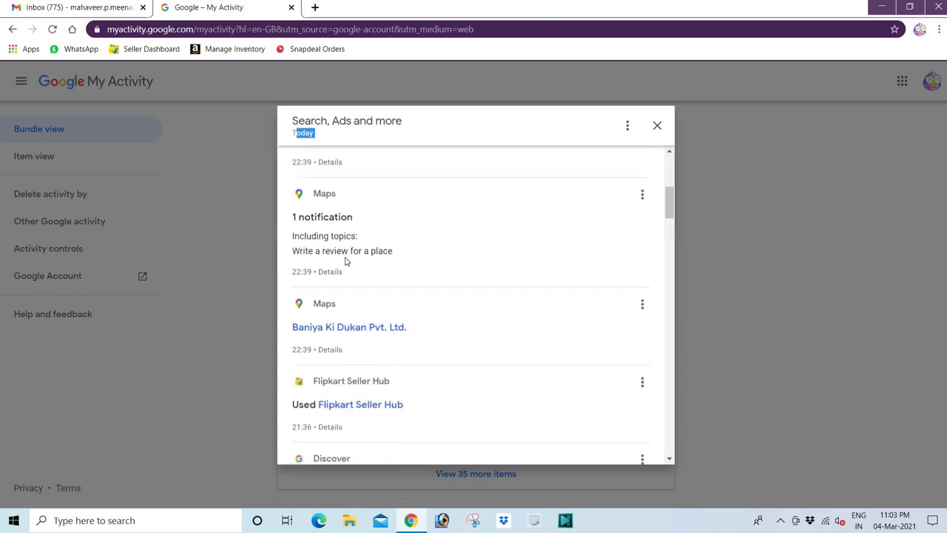
scroll(345, 261, down, 7)
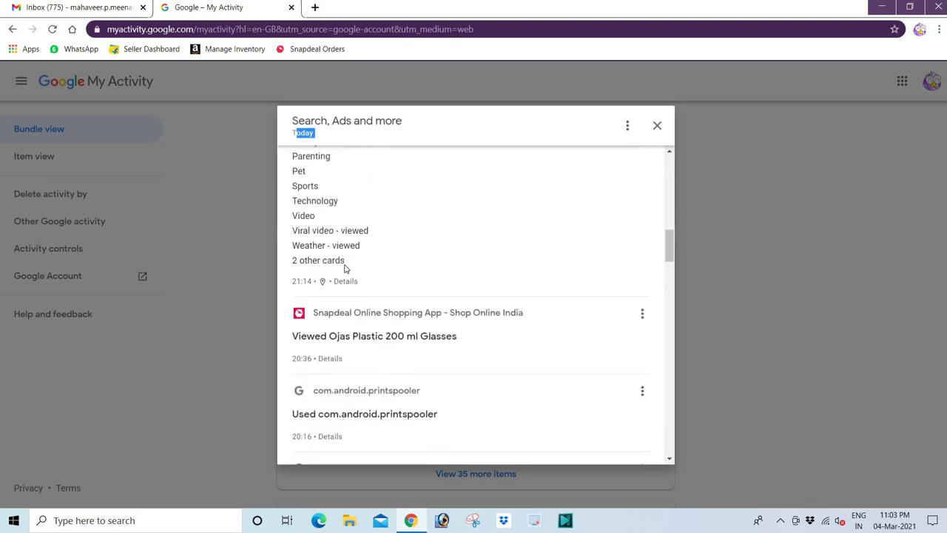
scroll(345, 268, down, 4)
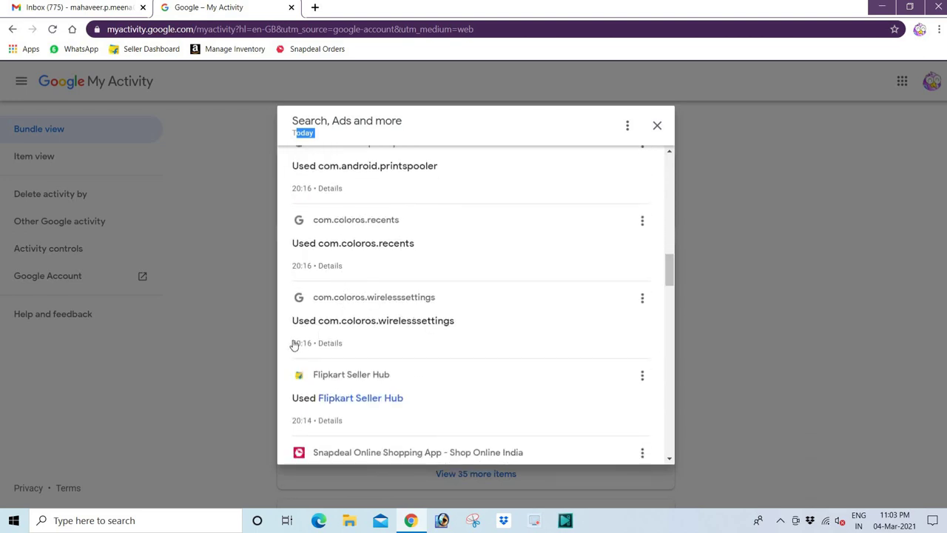
drag(294, 345, 334, 345)
Open the details of the com.coloros.recents item, check its platform and device, and return to the bundle
click(330, 267)
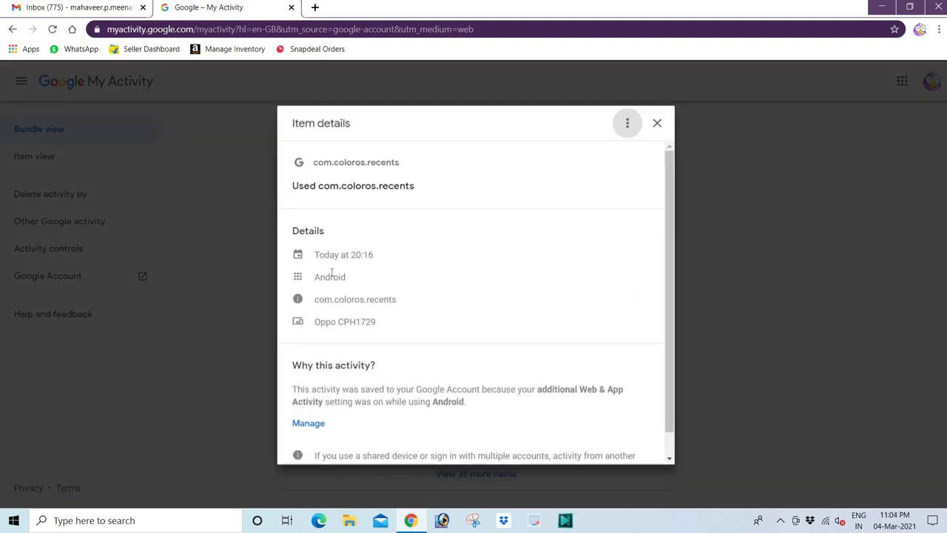
drag(316, 278, 347, 276)
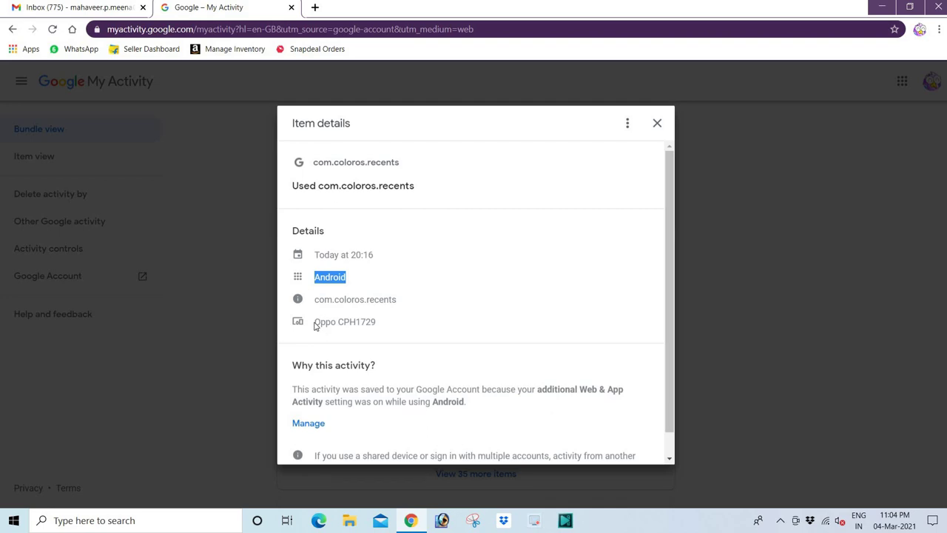
drag(314, 326, 393, 318)
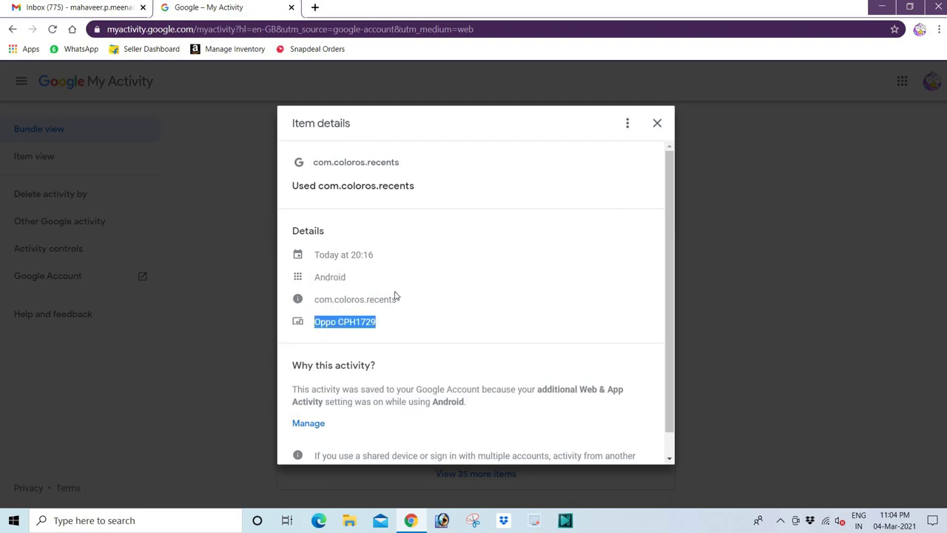
scroll(385, 276, down, 1)
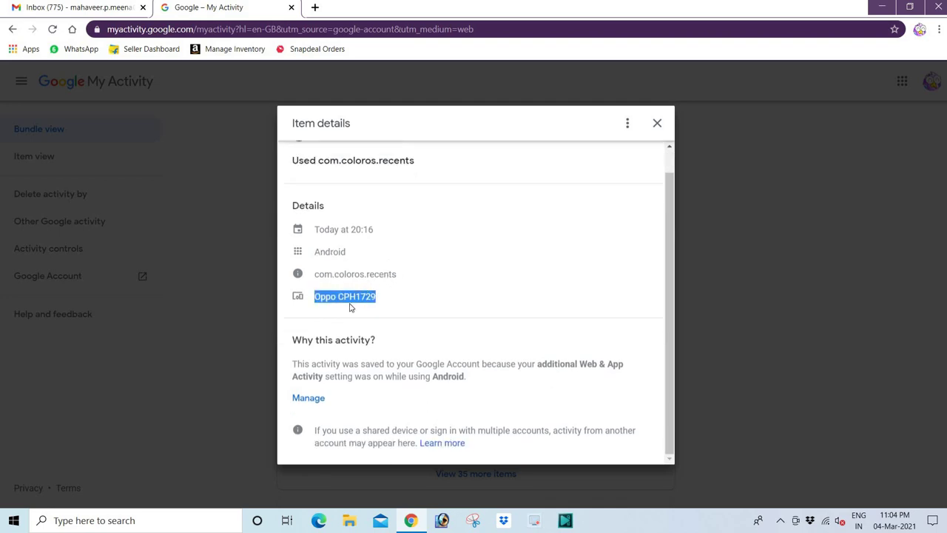
scroll(351, 303, up, 1)
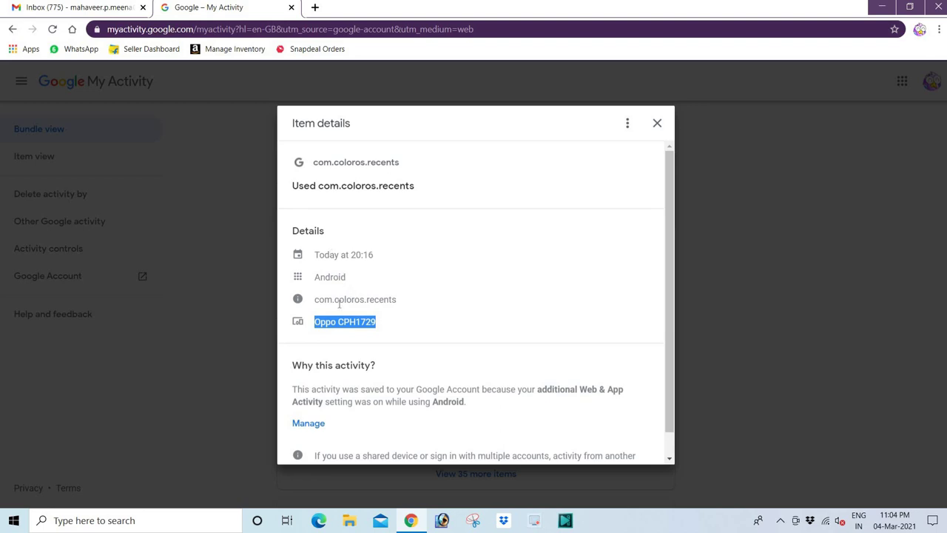
drag(316, 277, 360, 280)
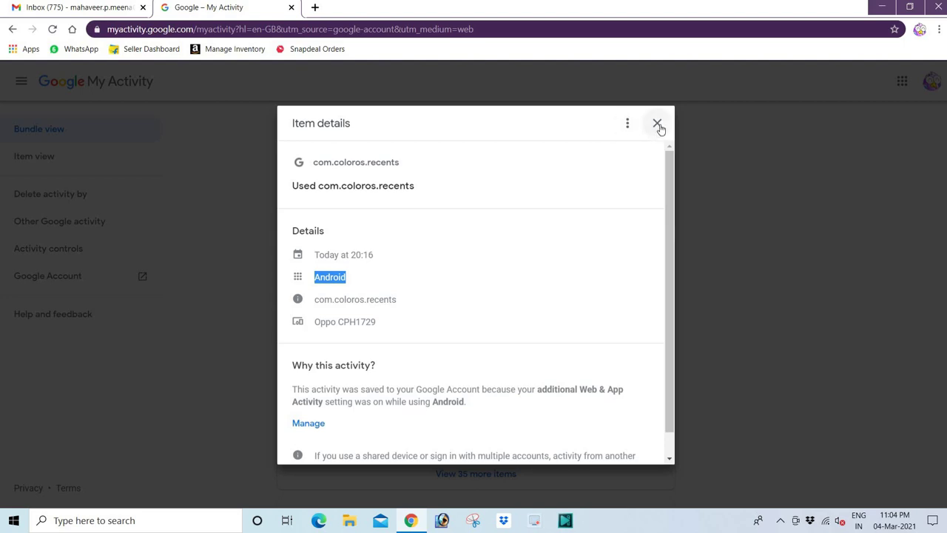
click(656, 125)
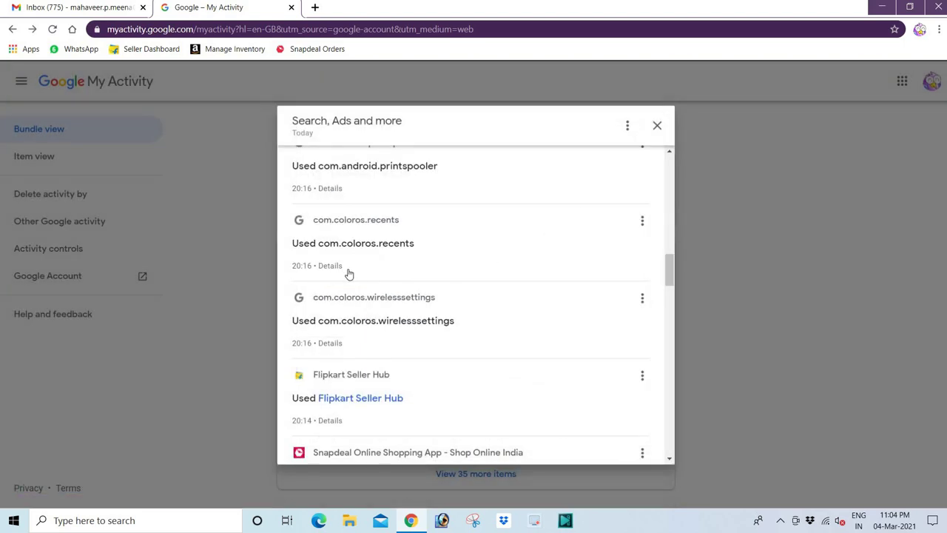
Check the platform in the details of the Google Photos item and close the details
scroll(348, 272, down, 1)
scroll(344, 269, down, 1)
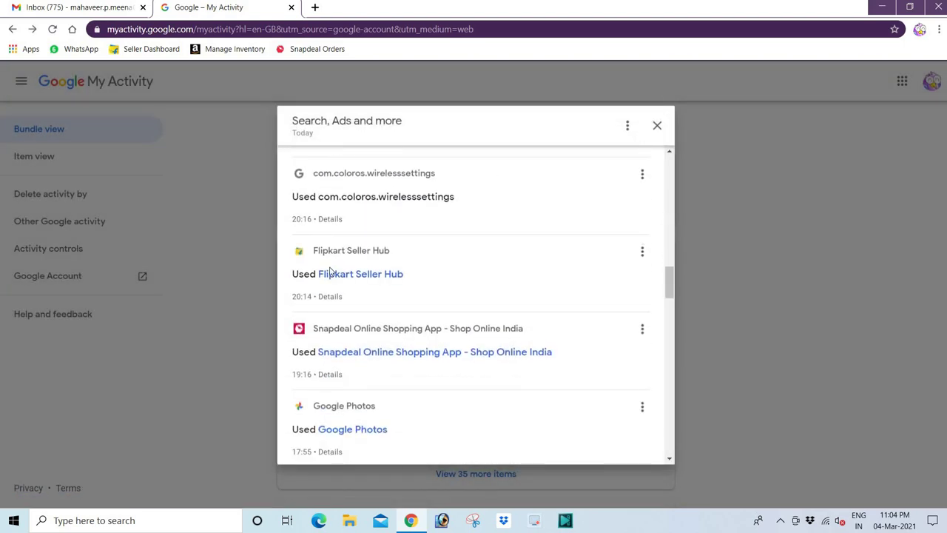
scroll(355, 285, down, 1)
scroll(317, 323, down, 1)
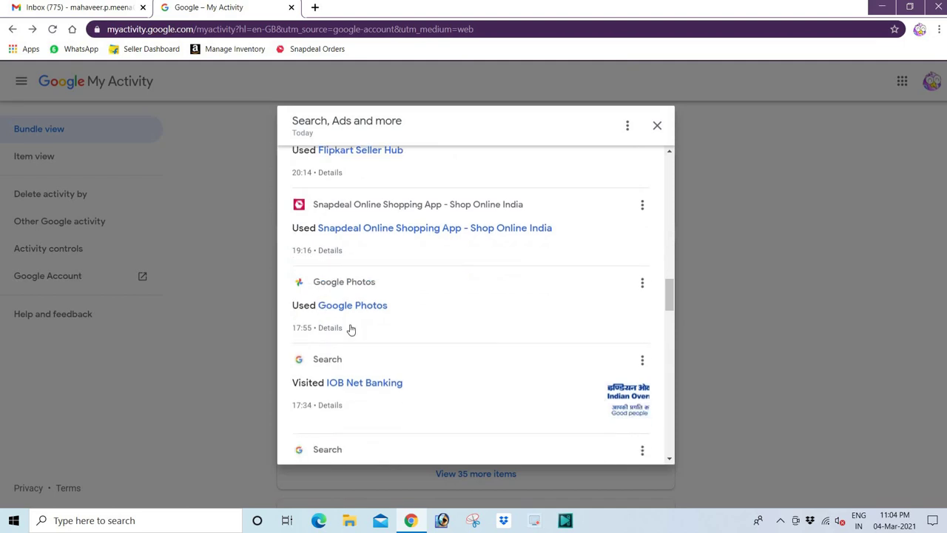
click(328, 330)
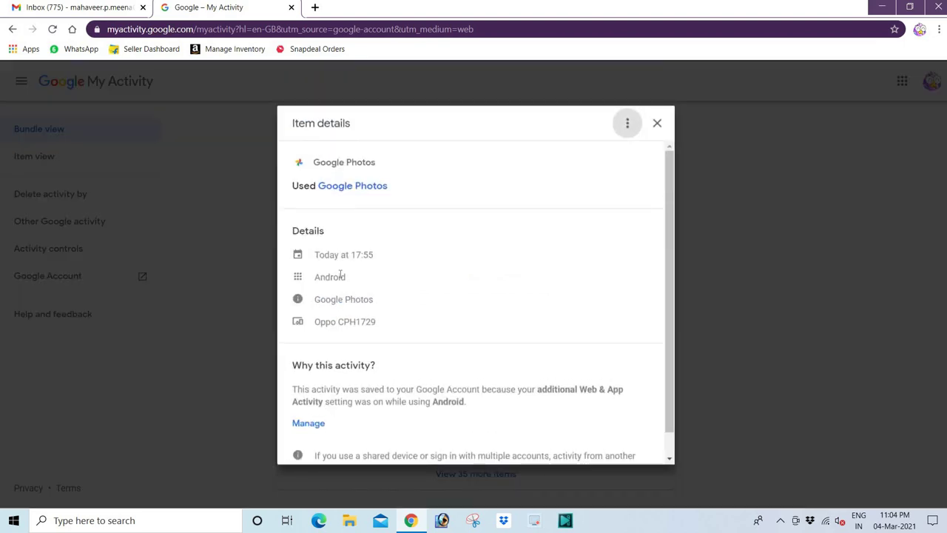
double_click(313, 276)
click(656, 122)
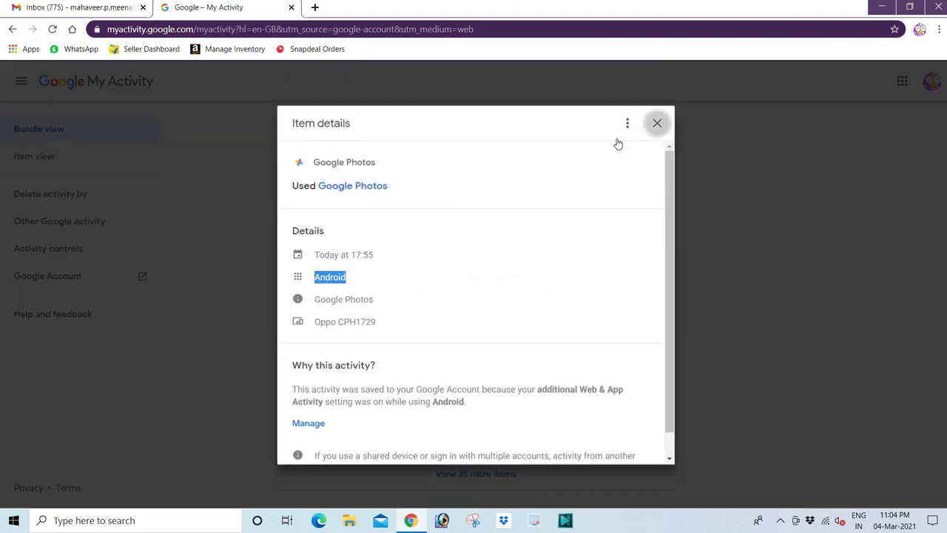
Check the device and reason in the details of the visited Meesho page, and close the details and the bundle
scroll(355, 257, down, 2)
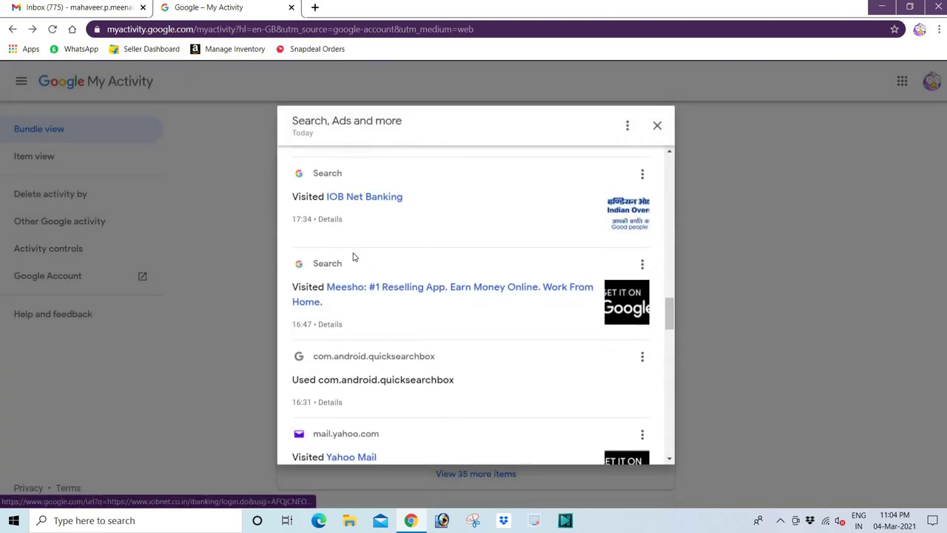
click(331, 324)
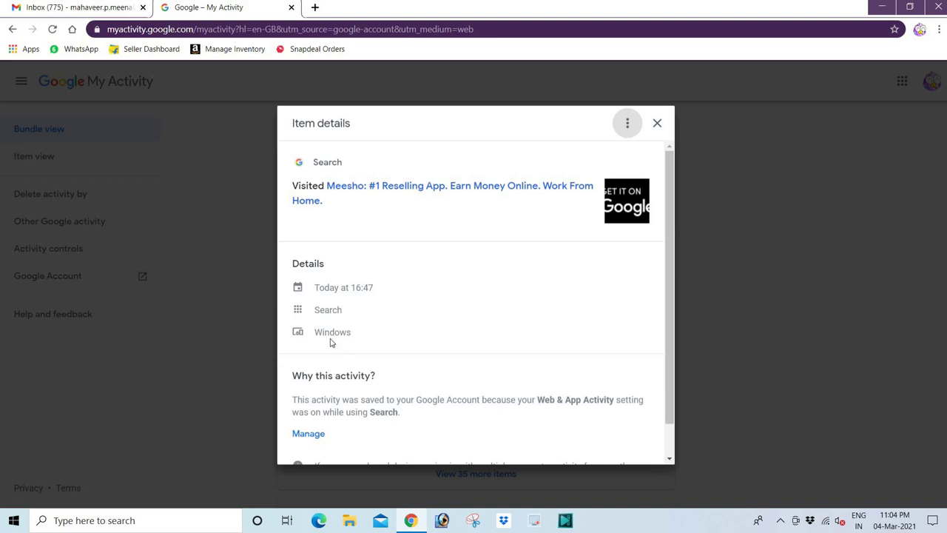
drag(316, 331, 393, 338)
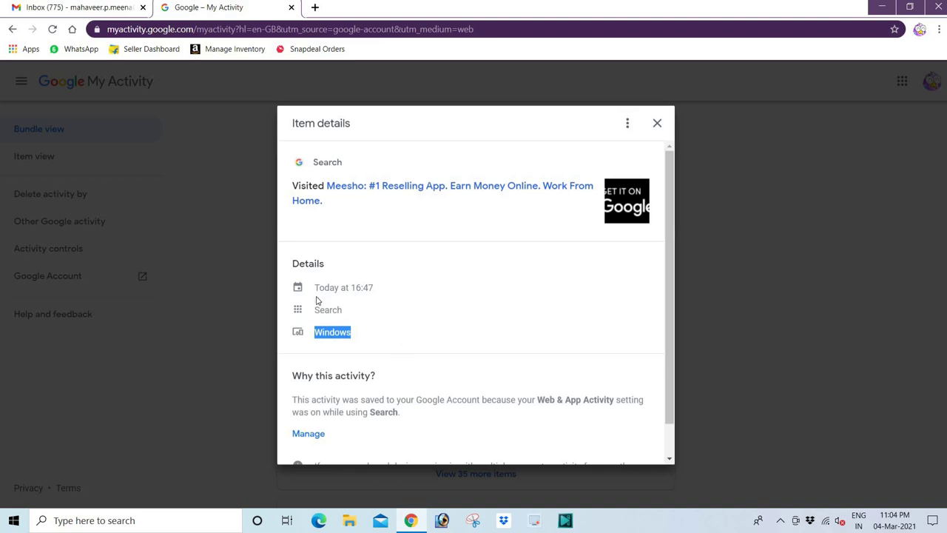
scroll(362, 307, down, 1)
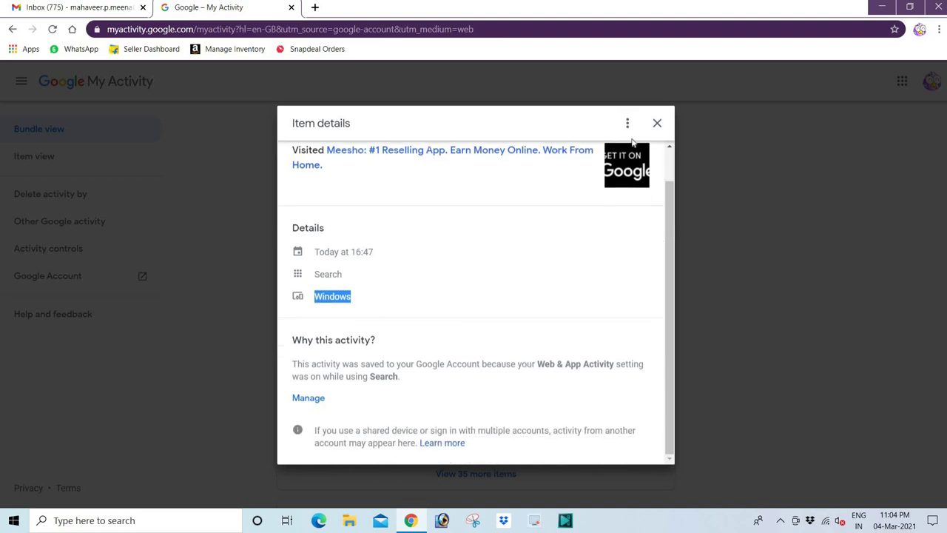
click(656, 123)
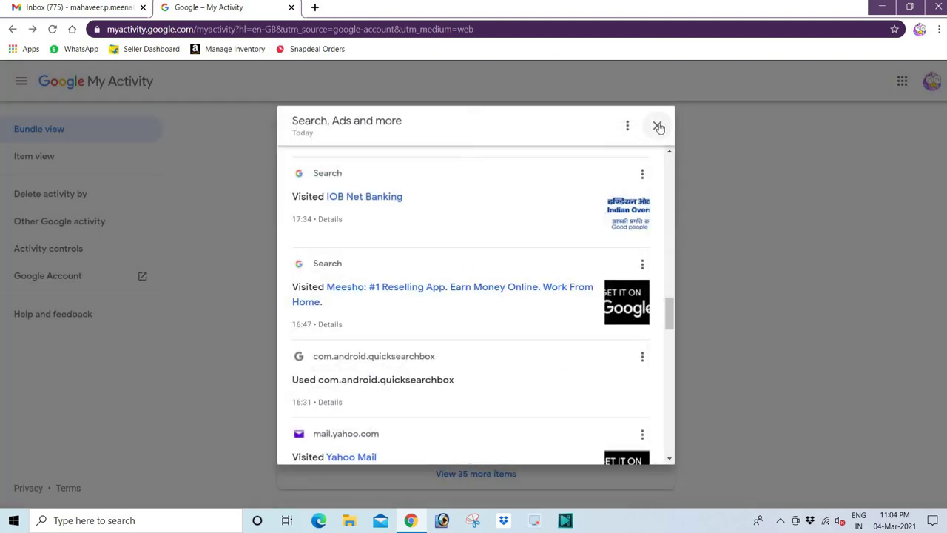
key(Escape)
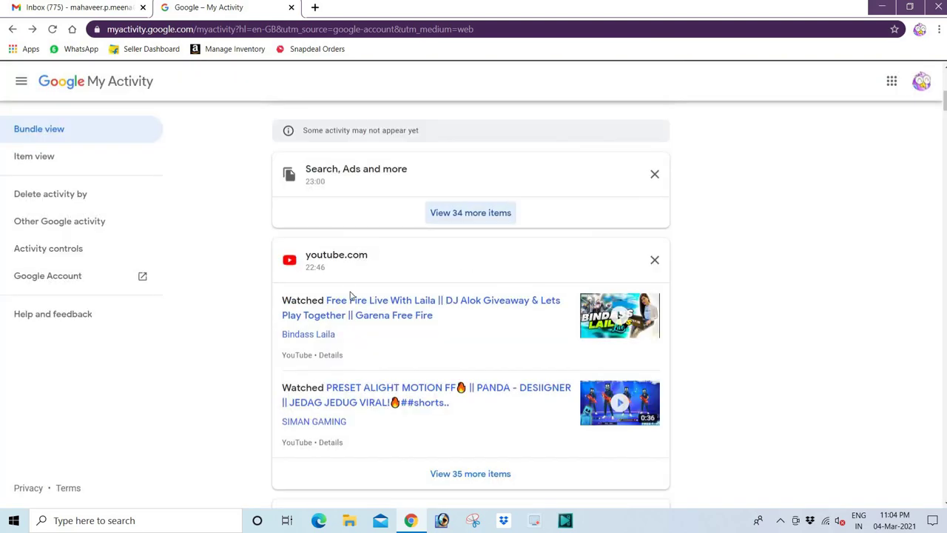
Look through the rest of today's activity bundles down to WhatsApp Messenger
scroll(334, 282, down, 2)
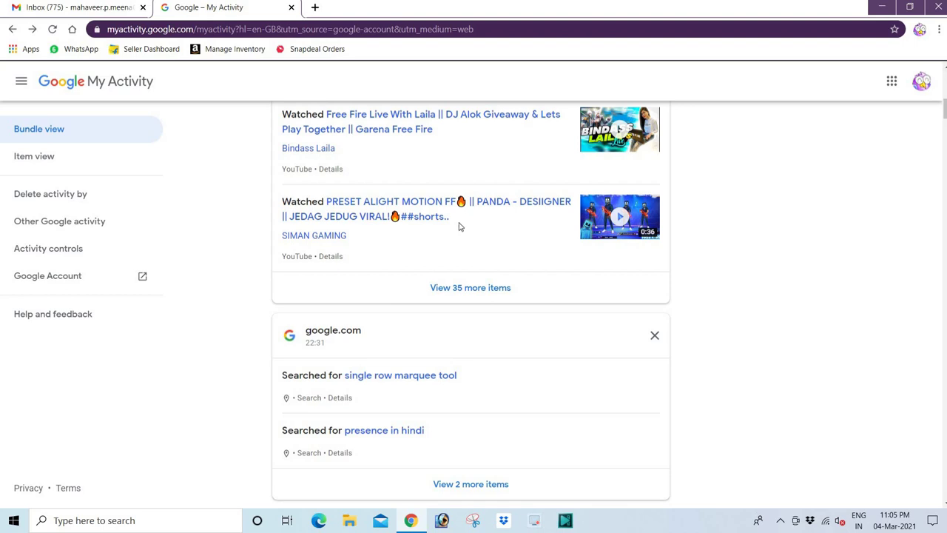
scroll(455, 252, down, 9)
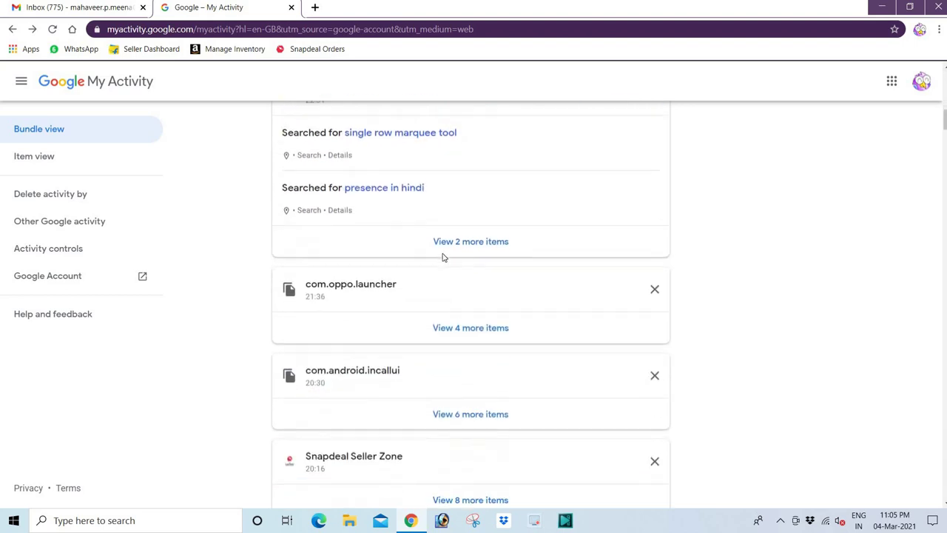
scroll(439, 256, down, 1)
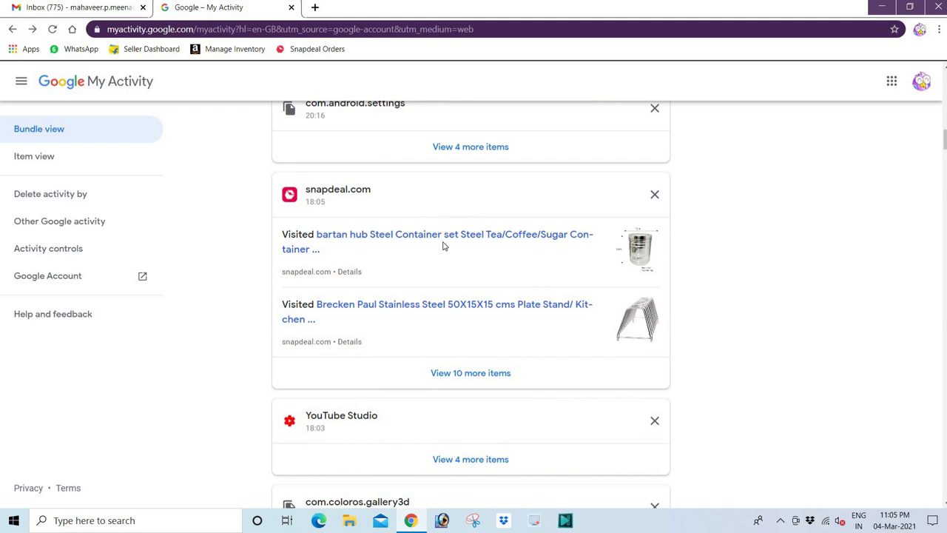
scroll(436, 255, down, 3)
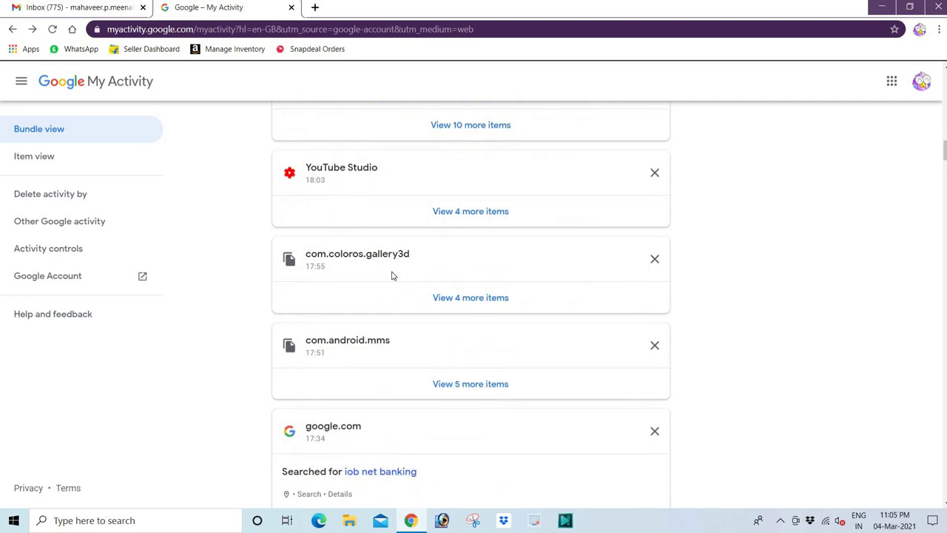
scroll(392, 275, down, 2)
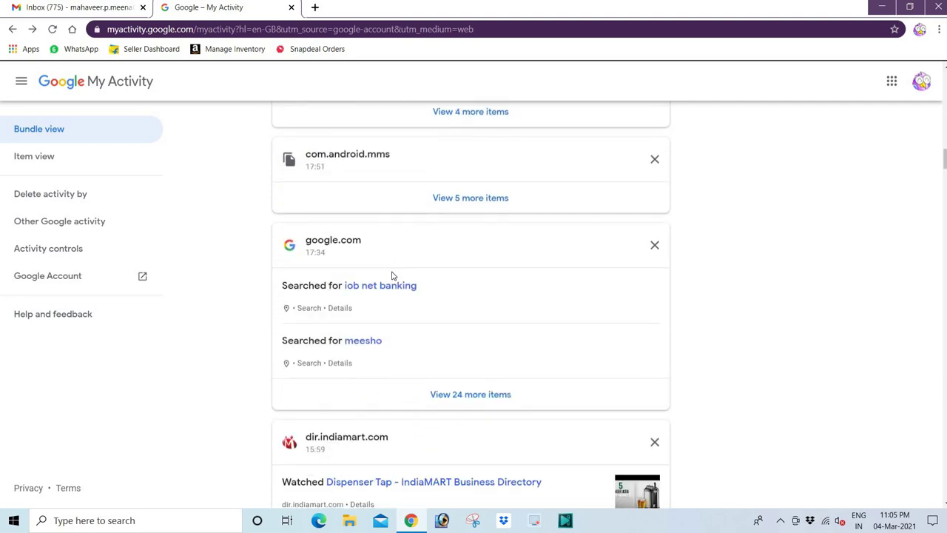
scroll(392, 275, down, 6)
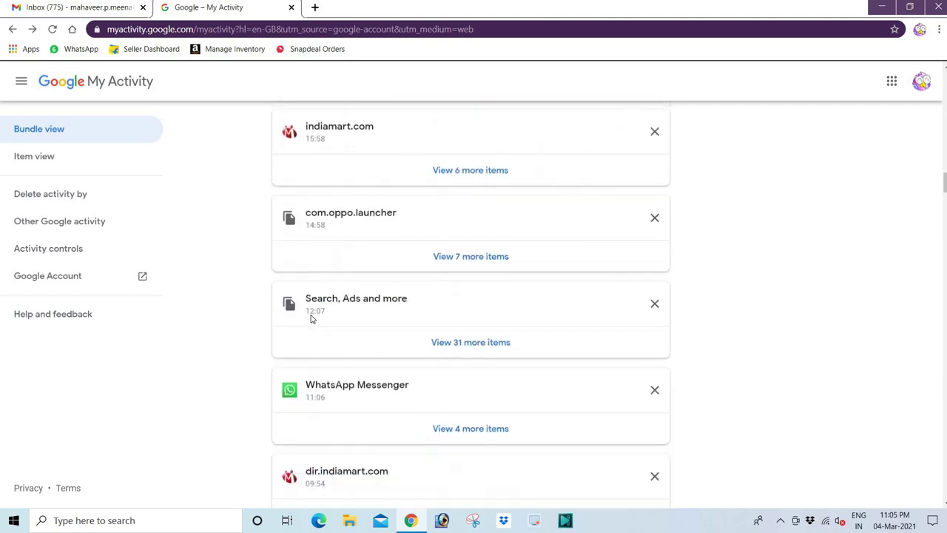
scroll(310, 318, down, 2)
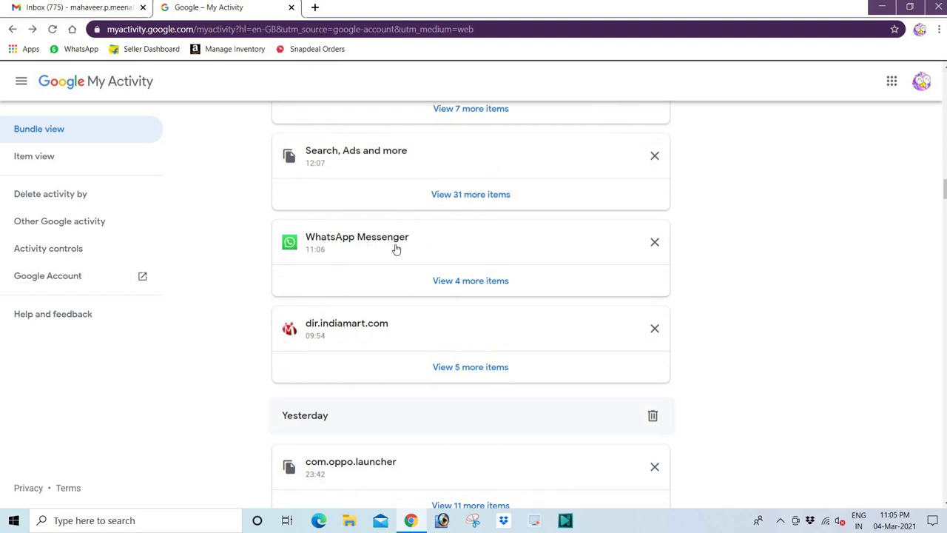
Expand the WhatsApp Messenger bundle, check the platform and device of its 11:06 item, and close the details and the bundle
click(459, 286)
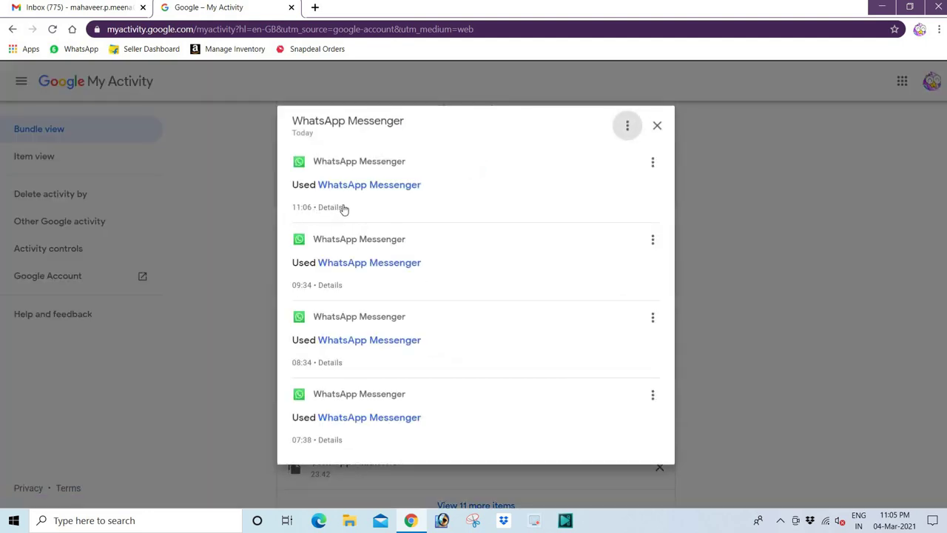
click(296, 207)
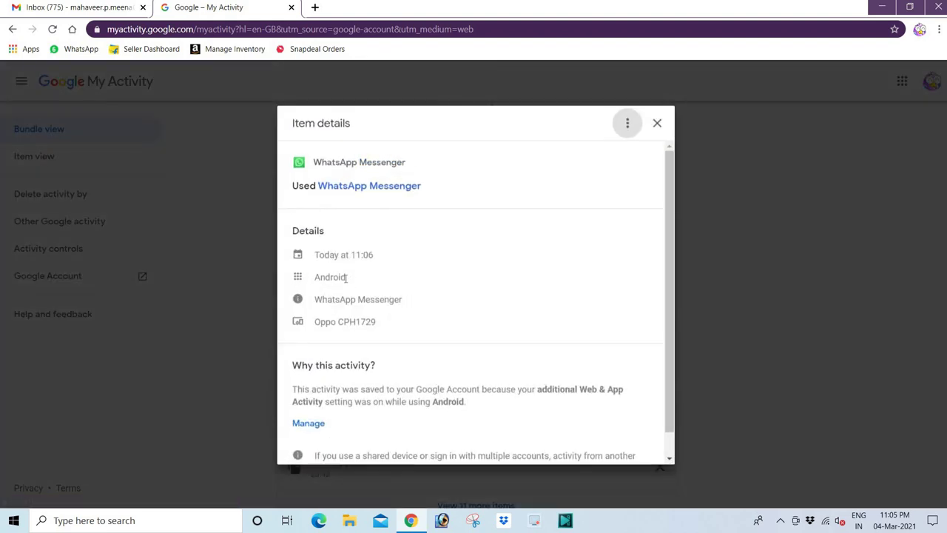
drag(345, 278, 313, 278)
drag(314, 326, 377, 323)
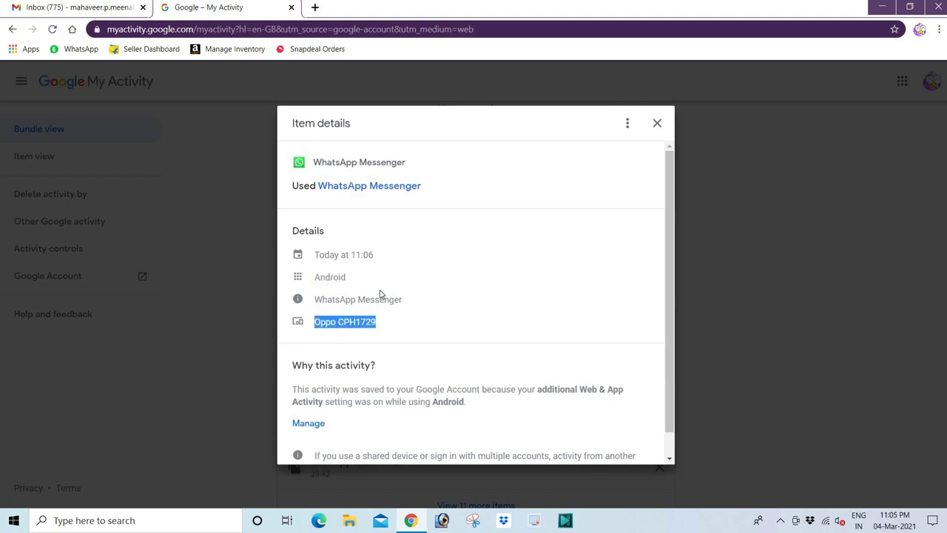
scroll(380, 292, down, 1)
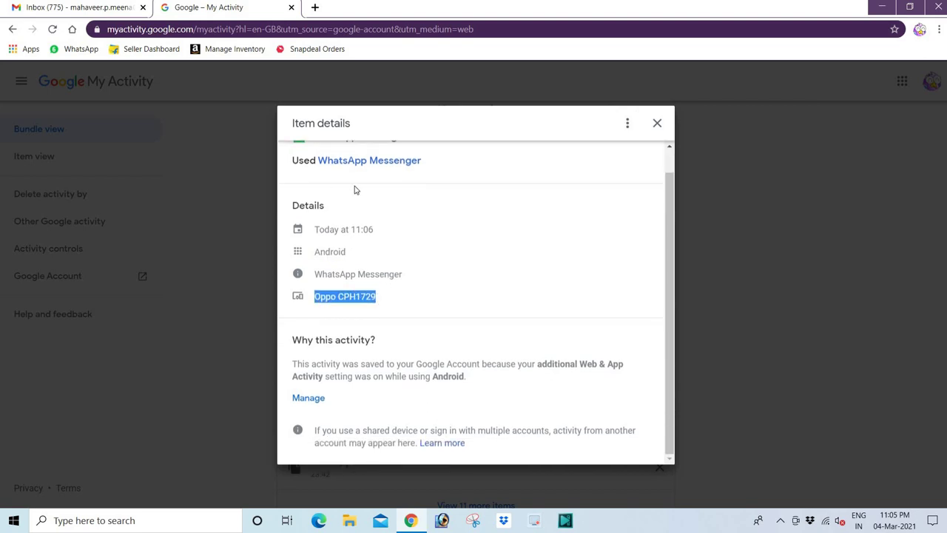
scroll(357, 188, up, 1)
click(656, 123)
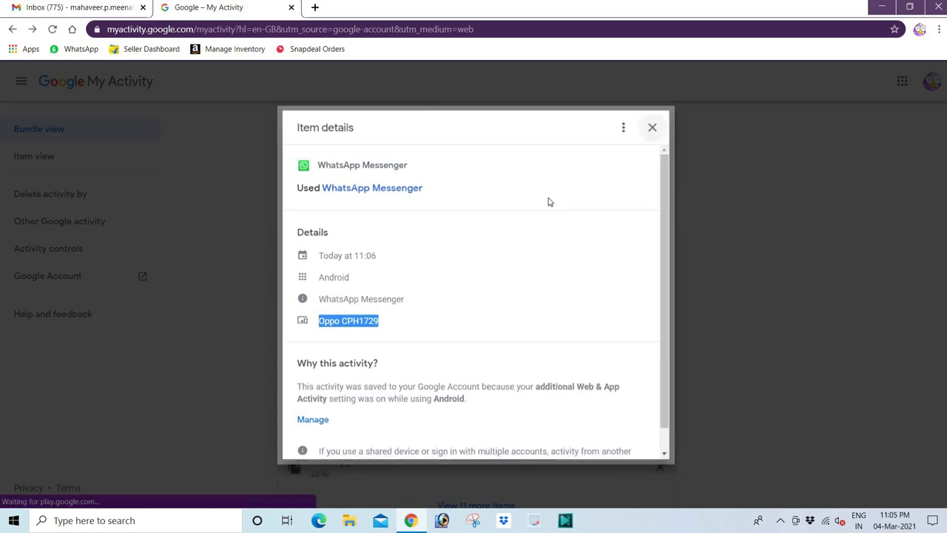
click(656, 129)
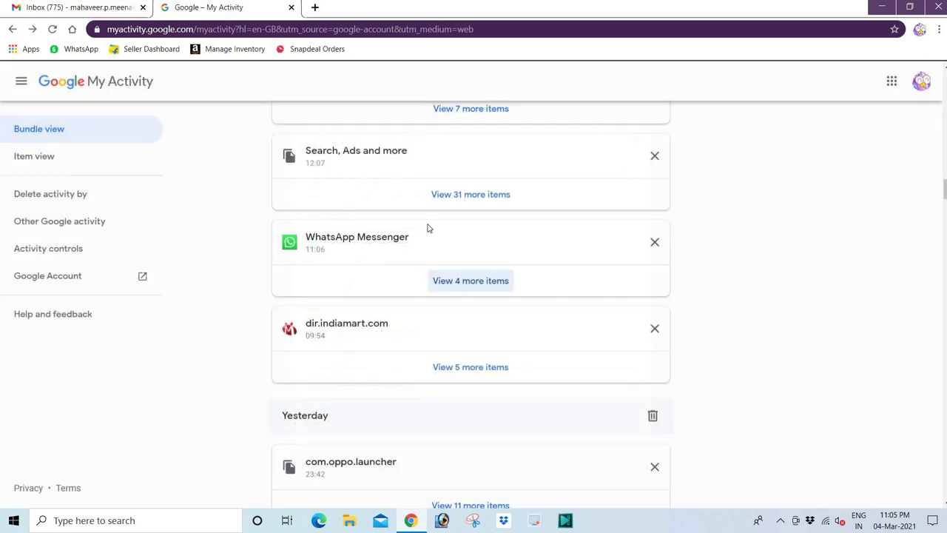
Return to the start of My Google activity, open the Location History controls and manage its activity in the Timeline
scroll(422, 244, down, 8)
scroll(418, 248, up, 12)
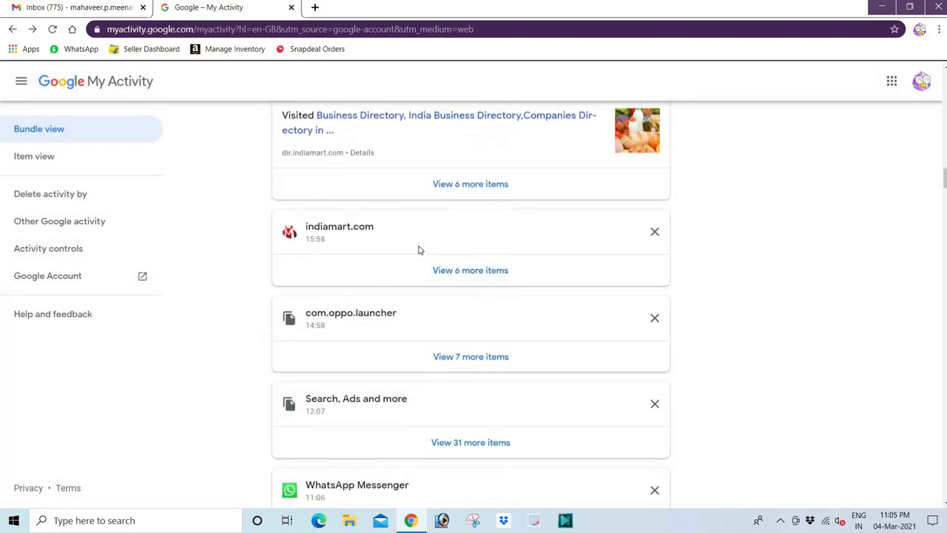
scroll(418, 249, up, 15)
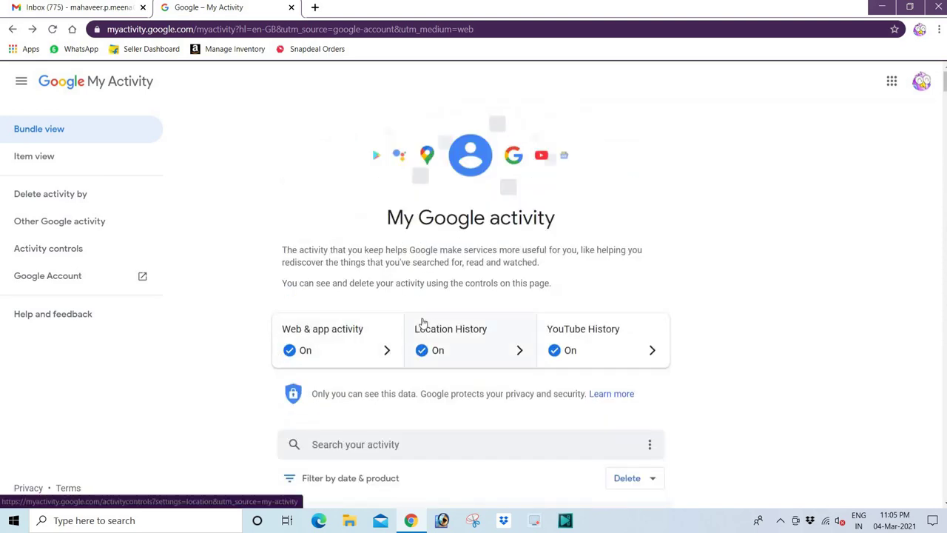
click(465, 339)
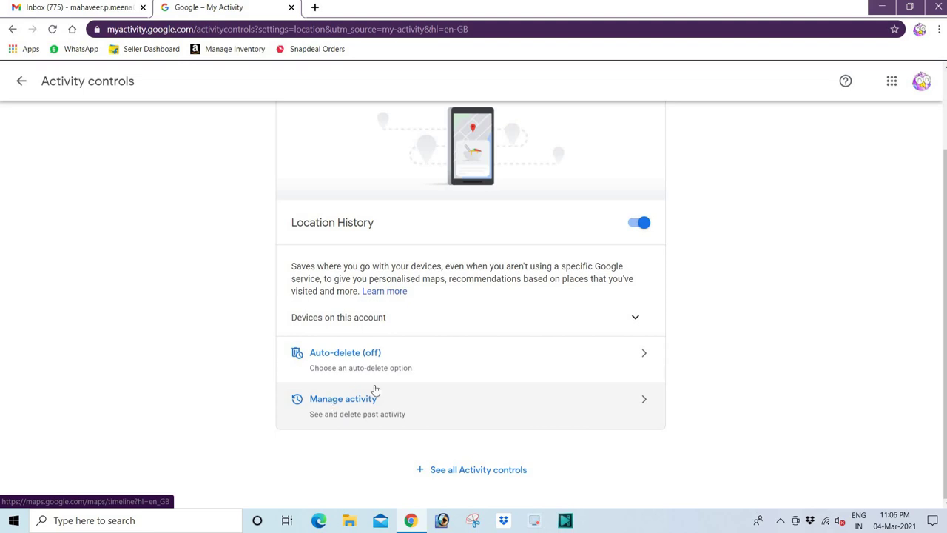
click(337, 405)
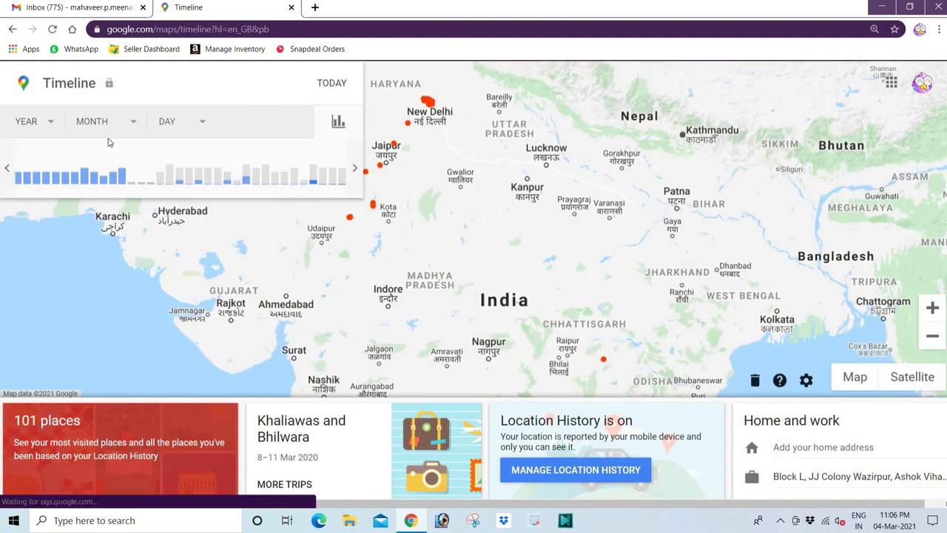
Show the location timeline for 1 January 2020 and review that day's stops and trips
click(49, 126)
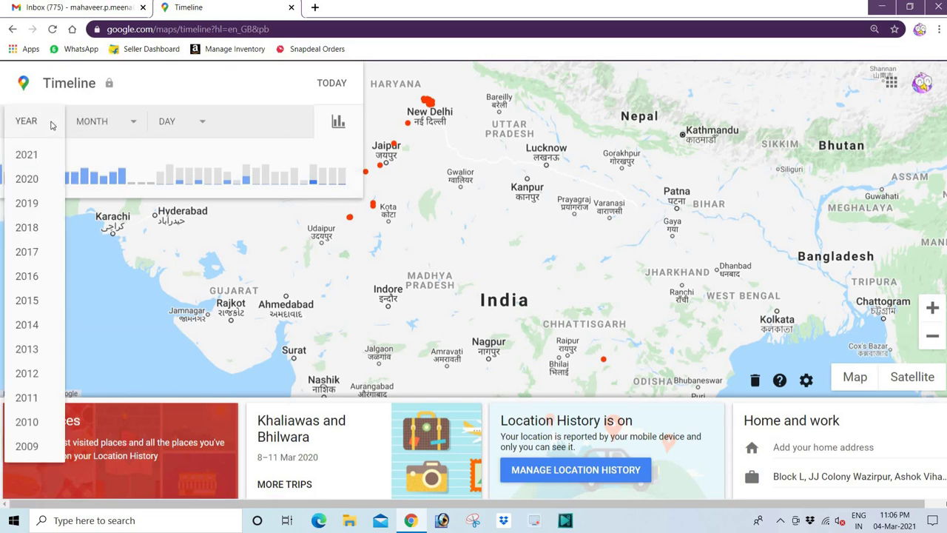
click(25, 179)
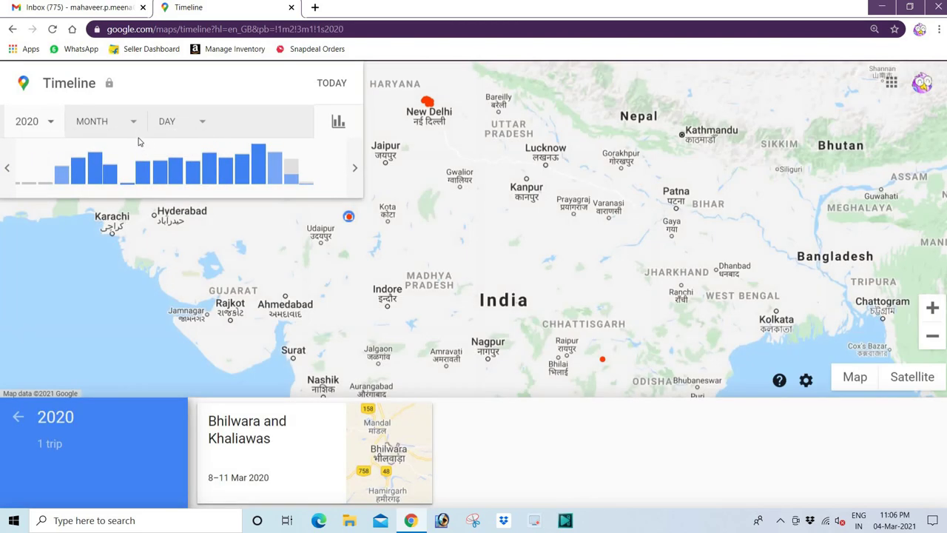
click(136, 122)
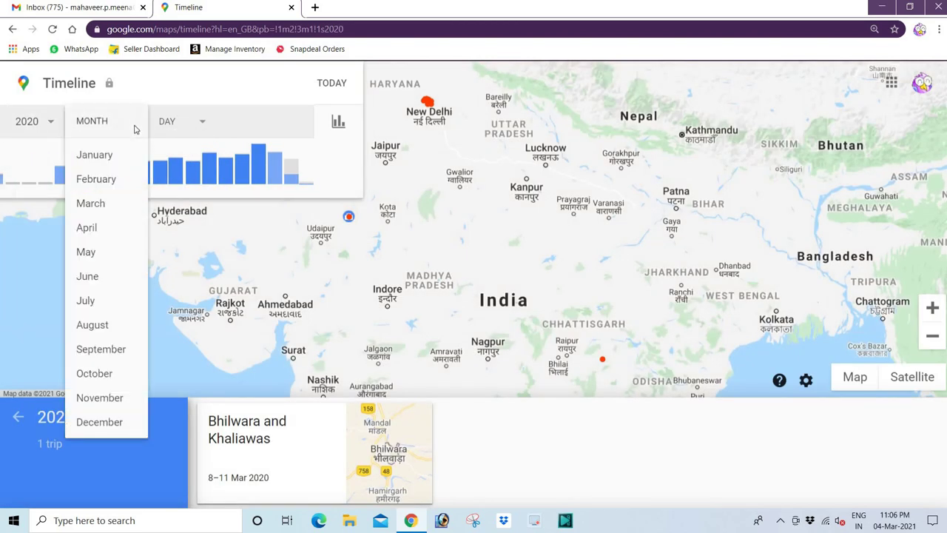
click(109, 157)
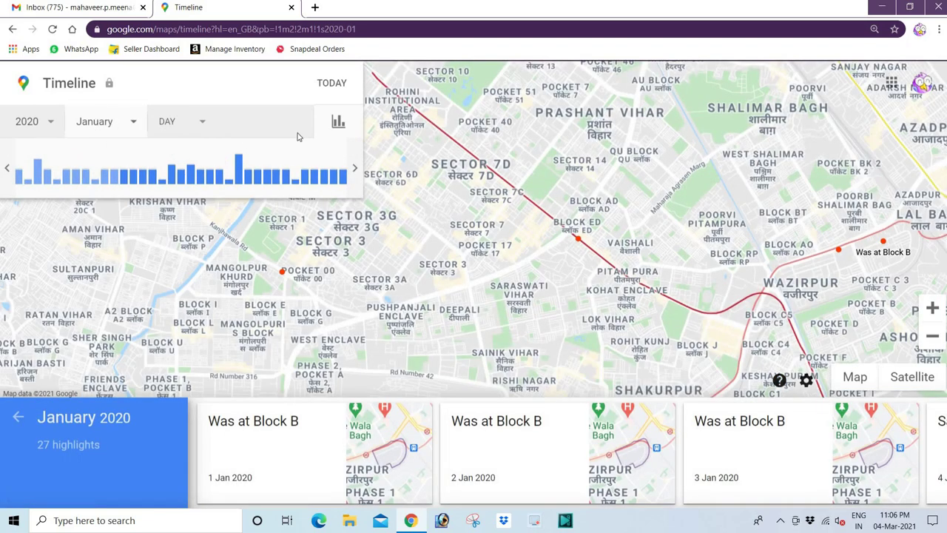
click(204, 124)
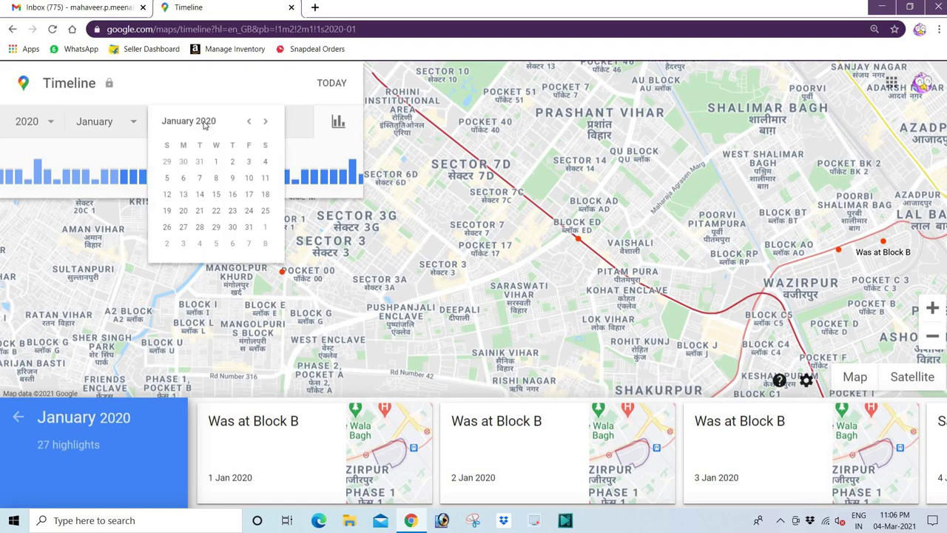
click(214, 162)
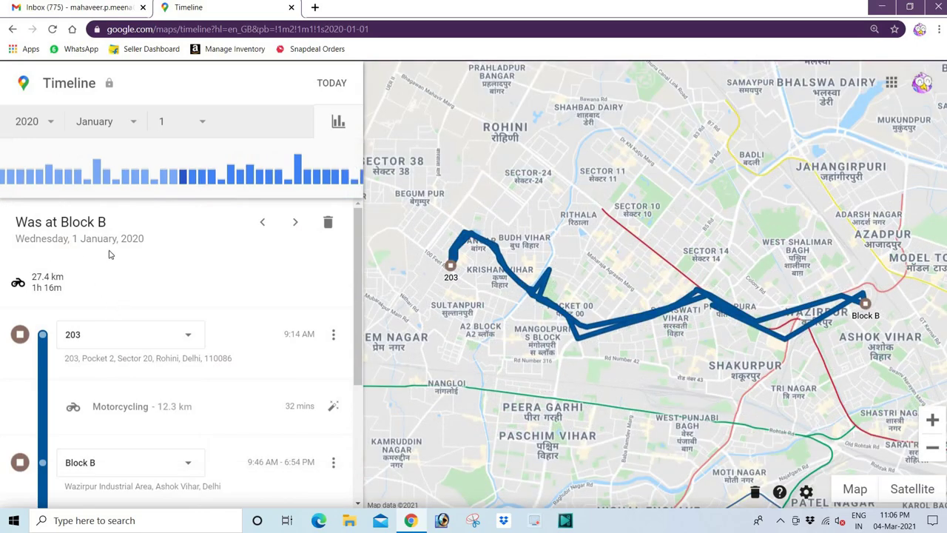
scroll(113, 274, down, 2)
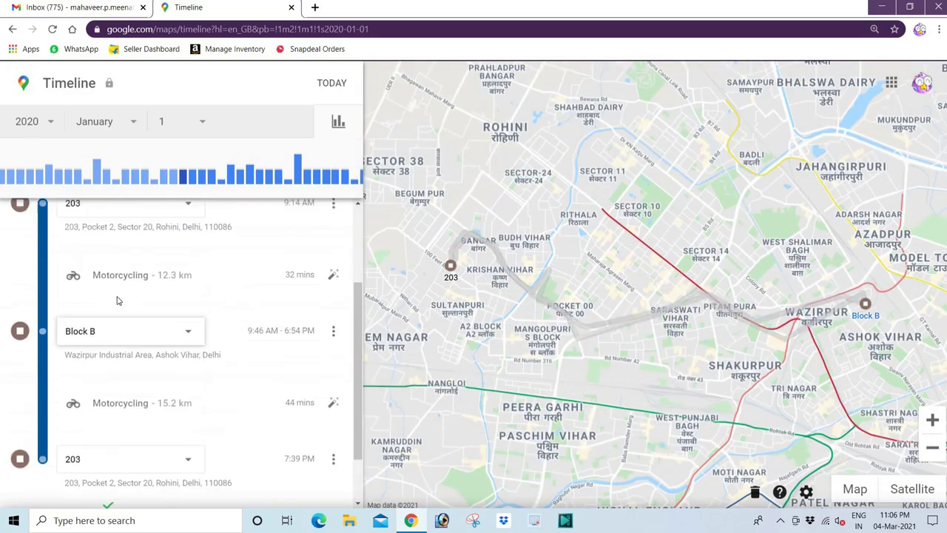
scroll(126, 287, up, 2)
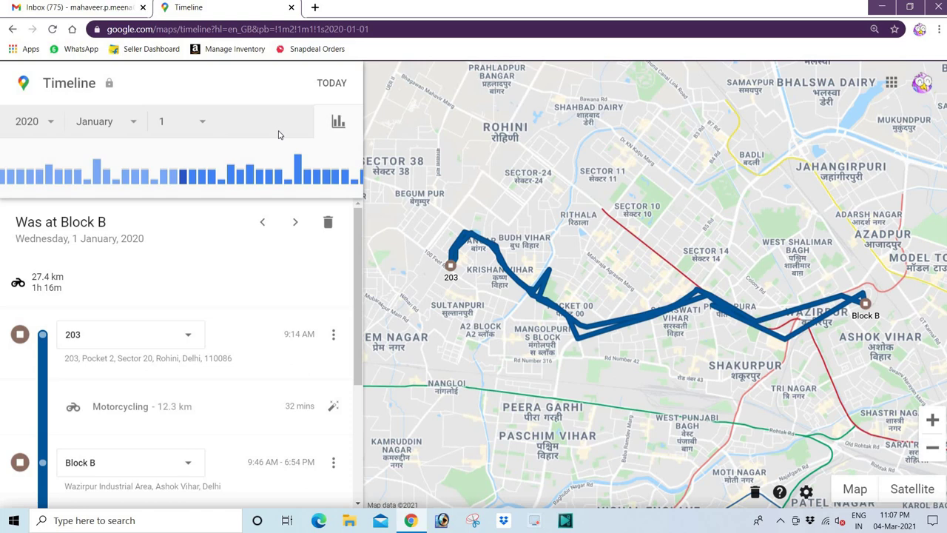
Look through the year, month and day choices available for the timeline
click(51, 124)
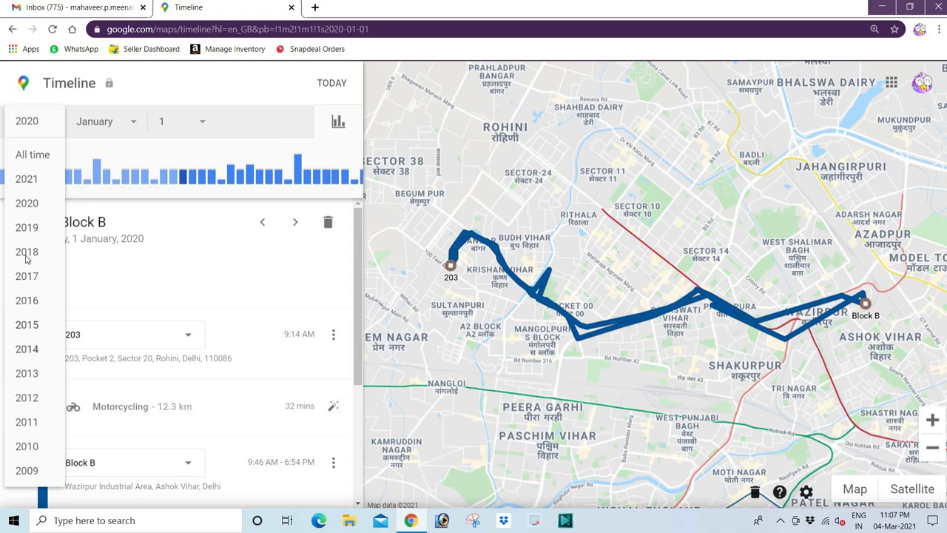
click(132, 124)
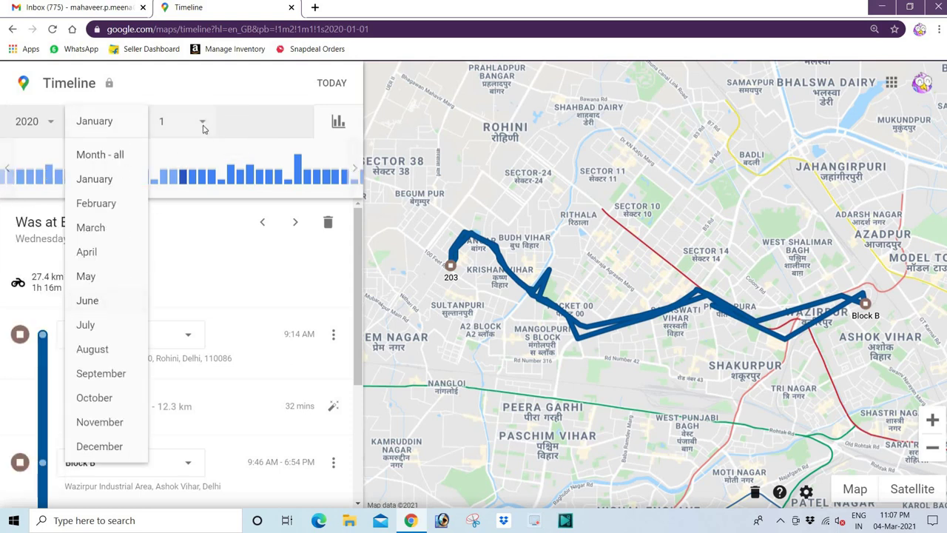
click(204, 124)
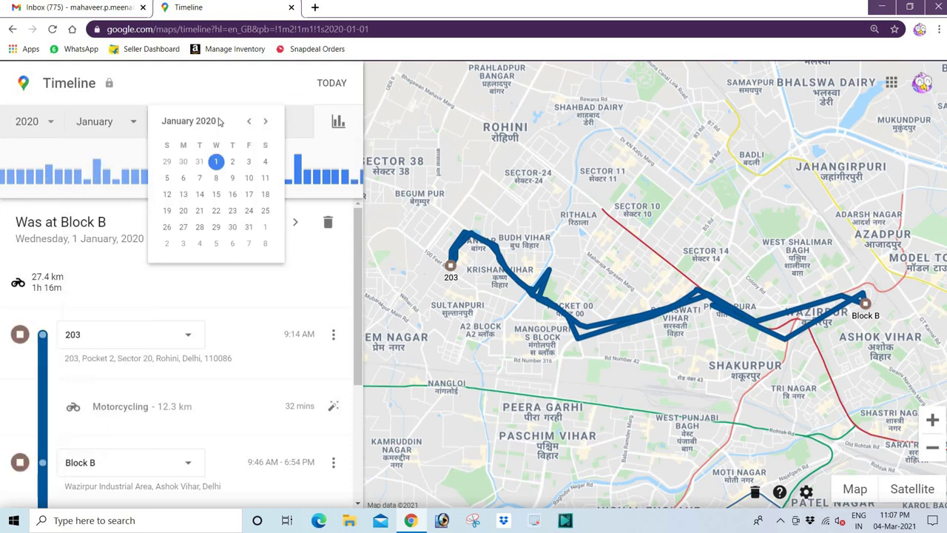
Go back from the timeline to the My Google activity page
click(12, 31)
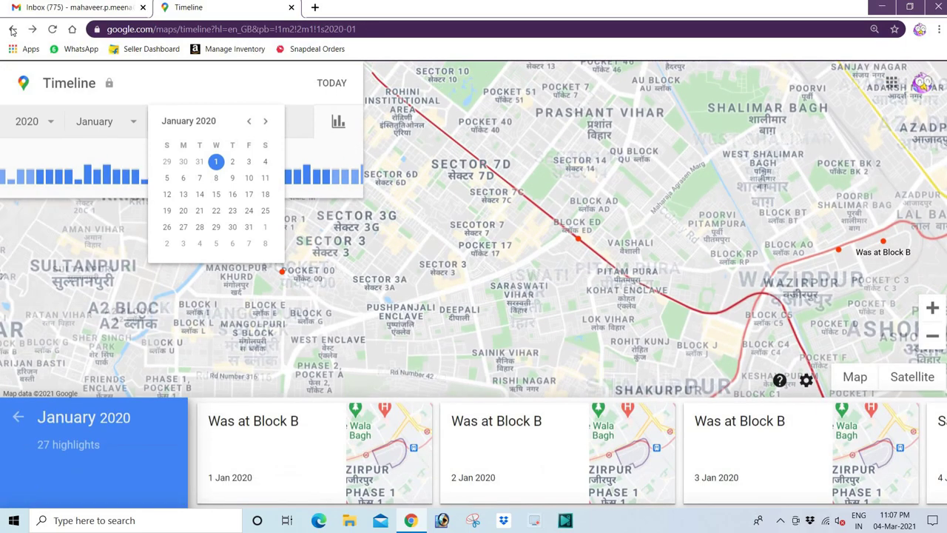
click(12, 29)
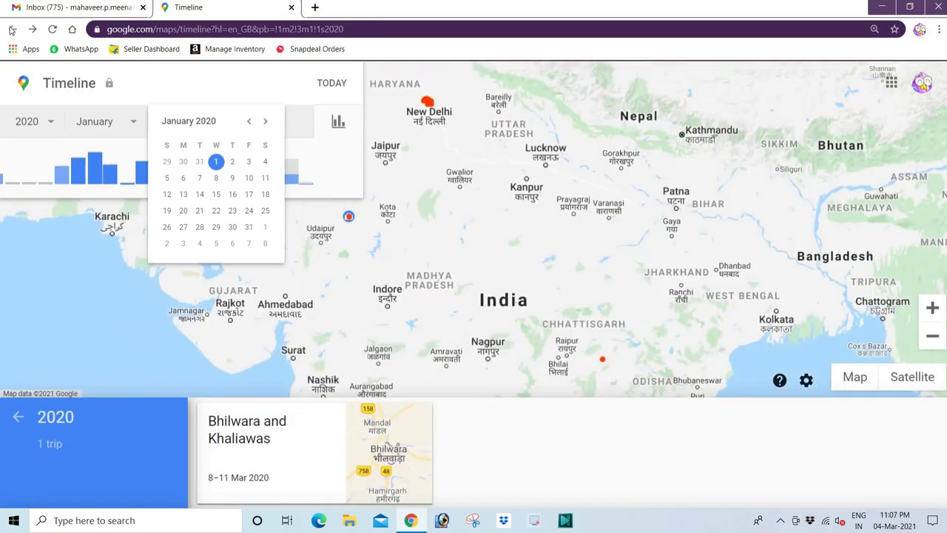
click(11, 29)
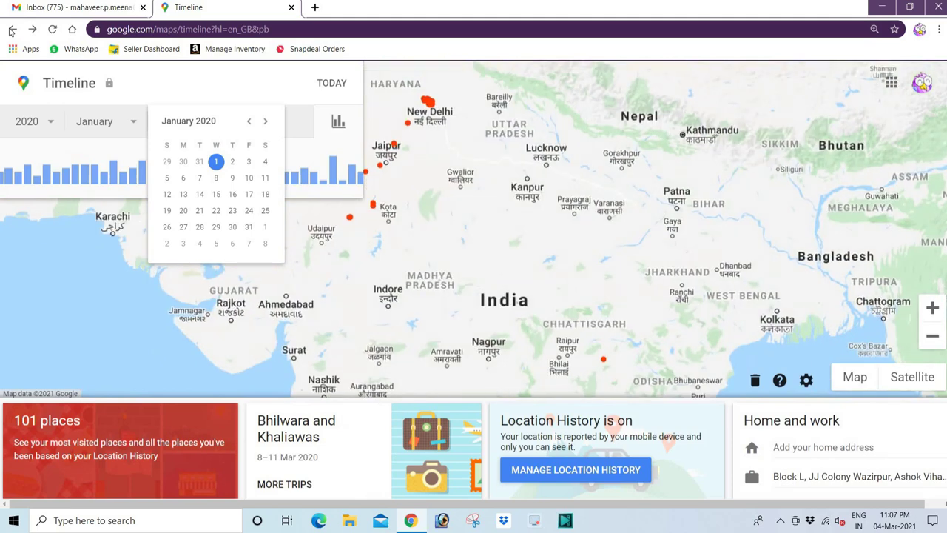
click(20, 34)
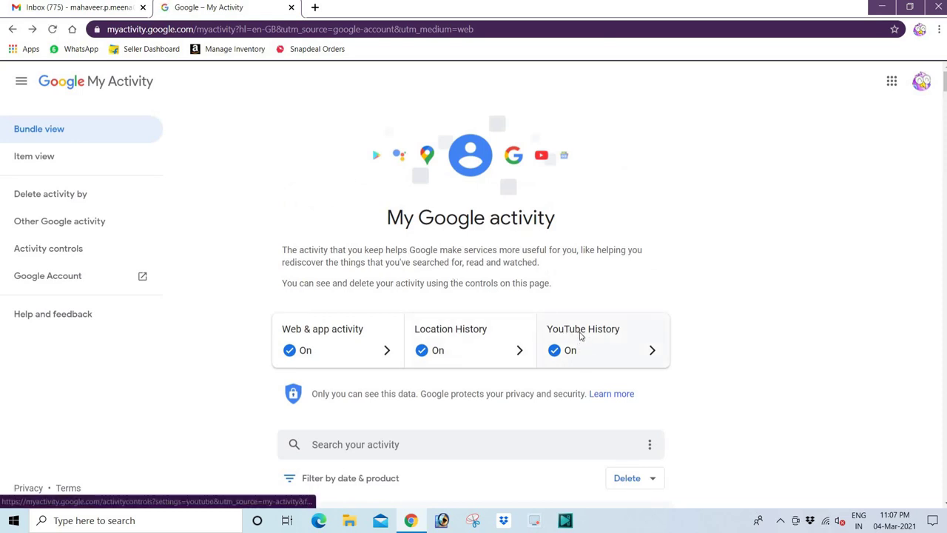
Open the YouTube History controls and go to the management of its saved activity
click(581, 335)
scroll(350, 330, down, 2)
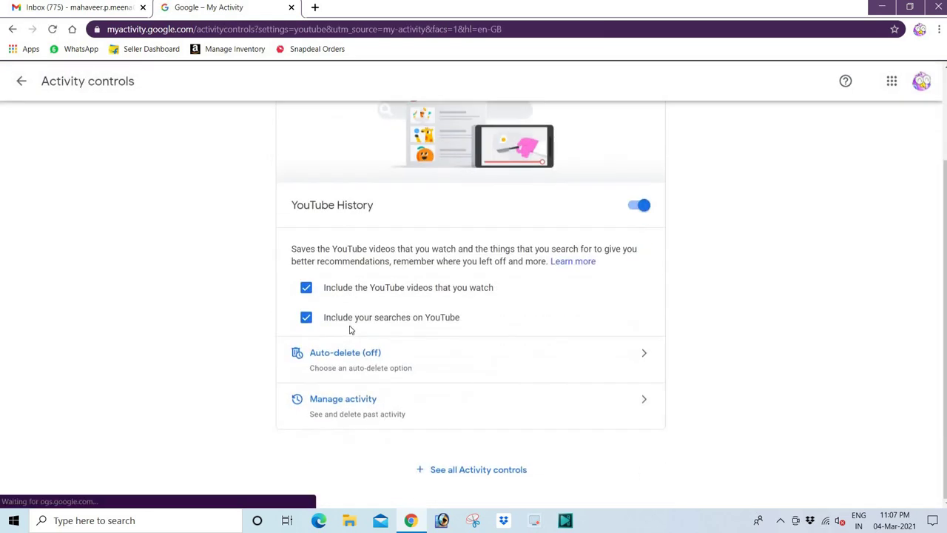
click(326, 403)
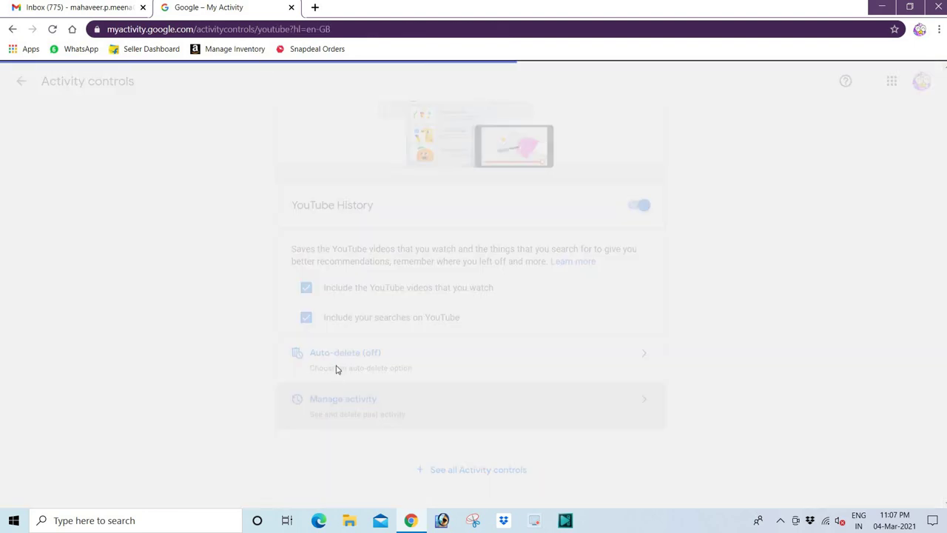
Look through today's watched and searched YouTube items and return to the filter above the list
scroll(341, 358, down, 3)
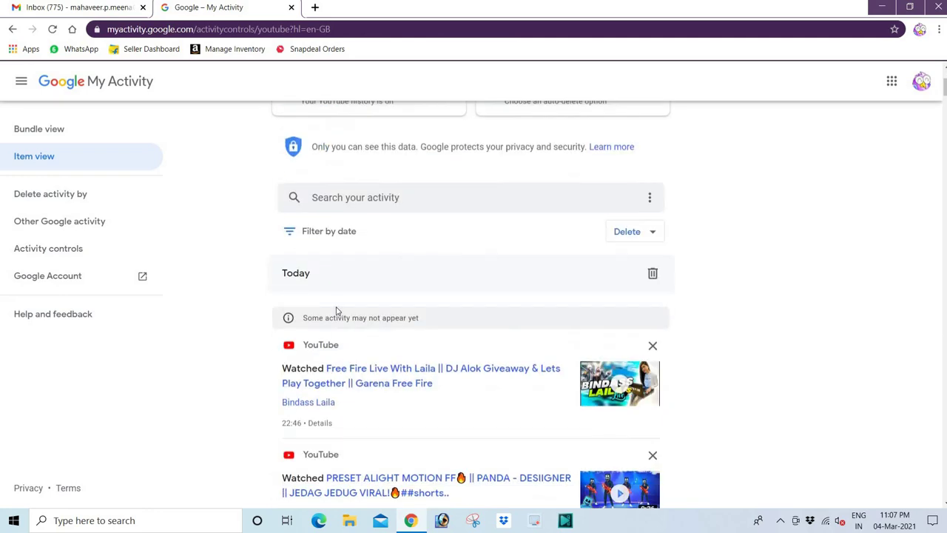
scroll(336, 310, down, 8)
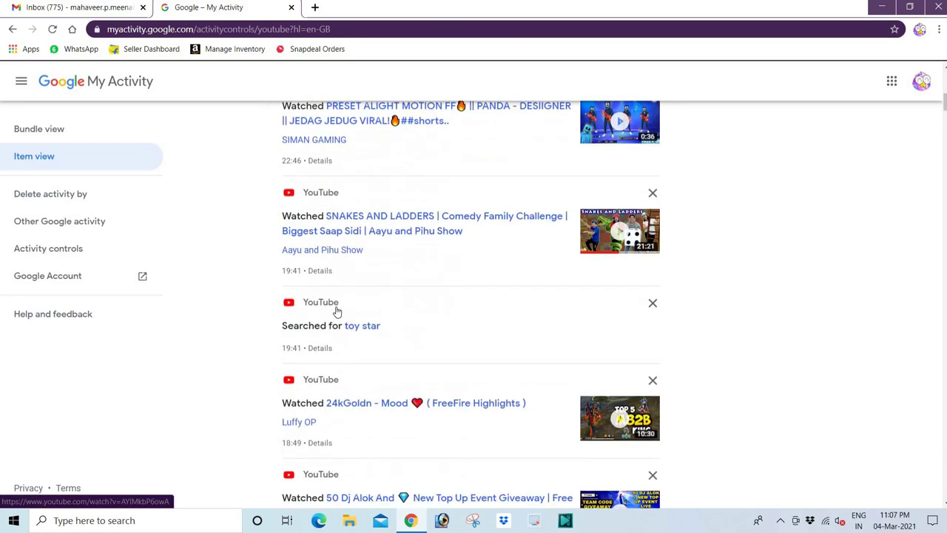
scroll(336, 311, down, 3)
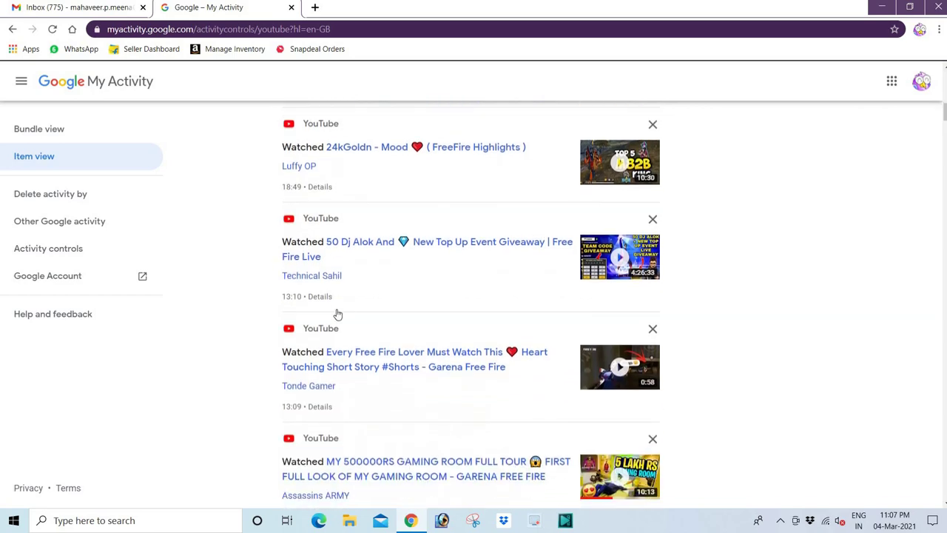
scroll(339, 317, down, 7)
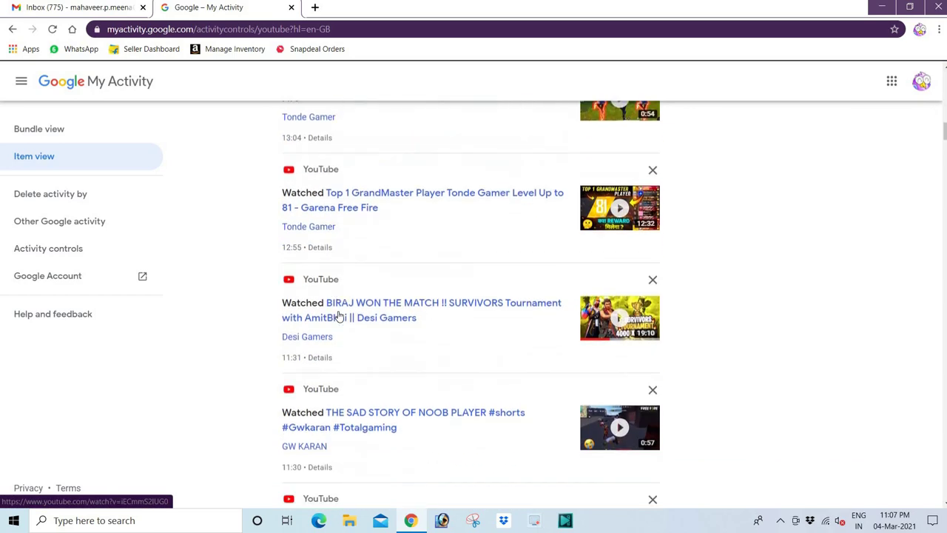
scroll(338, 317, up, 2)
scroll(338, 316, up, 9)
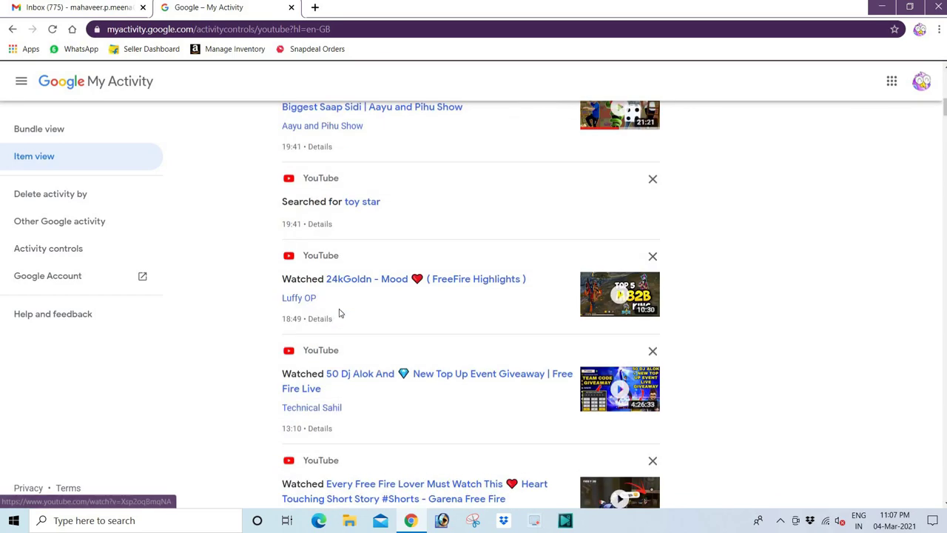
scroll(340, 313, up, 3)
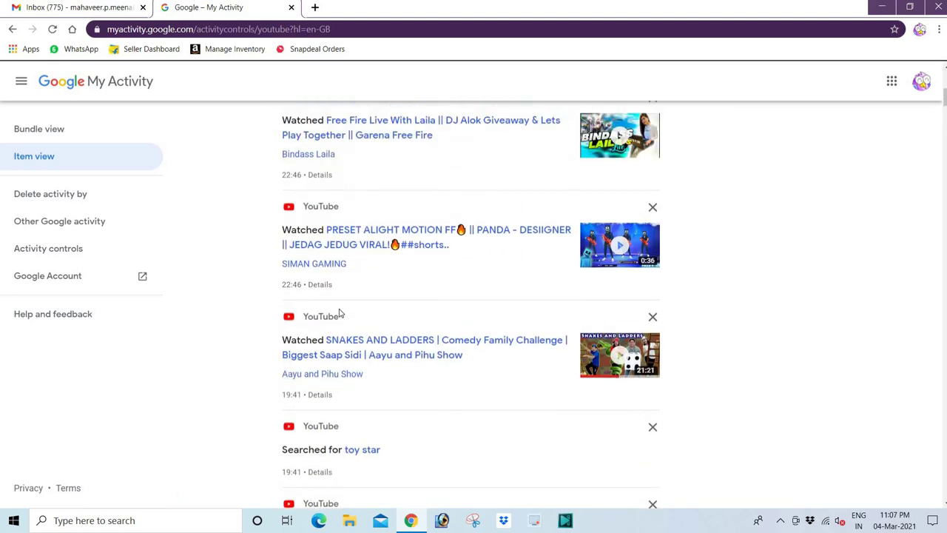
scroll(363, 306, up, 3)
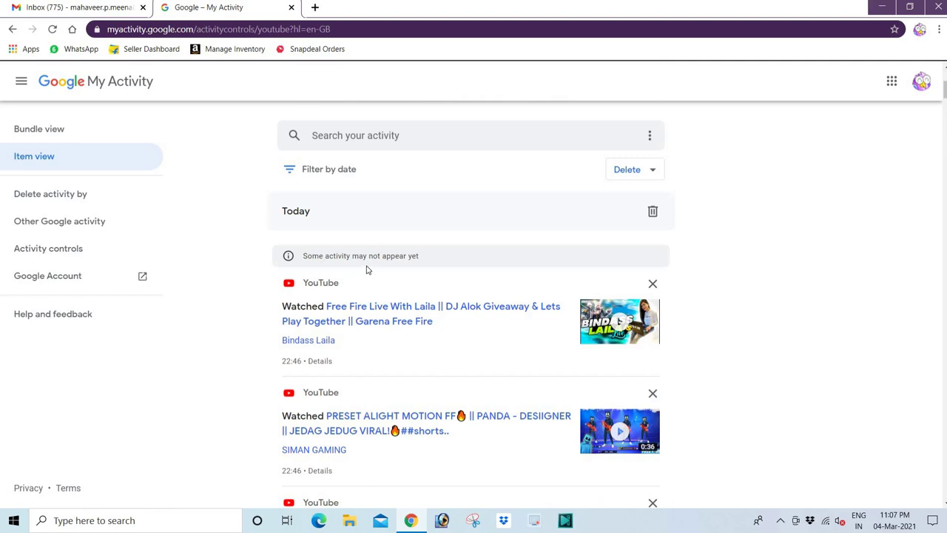
scroll(370, 268, up, 2)
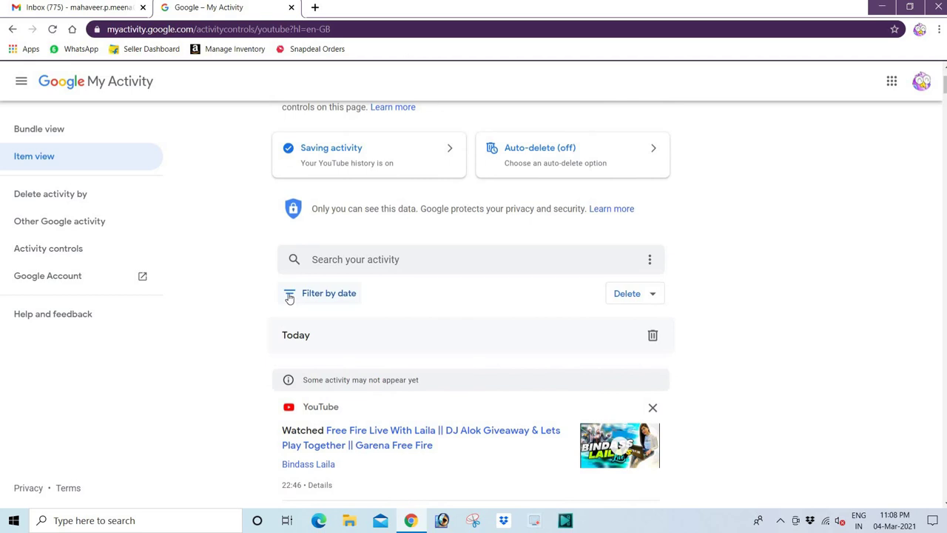
Check the After and Before date choices and filter the YouTube activity to the last 7 days
click(290, 297)
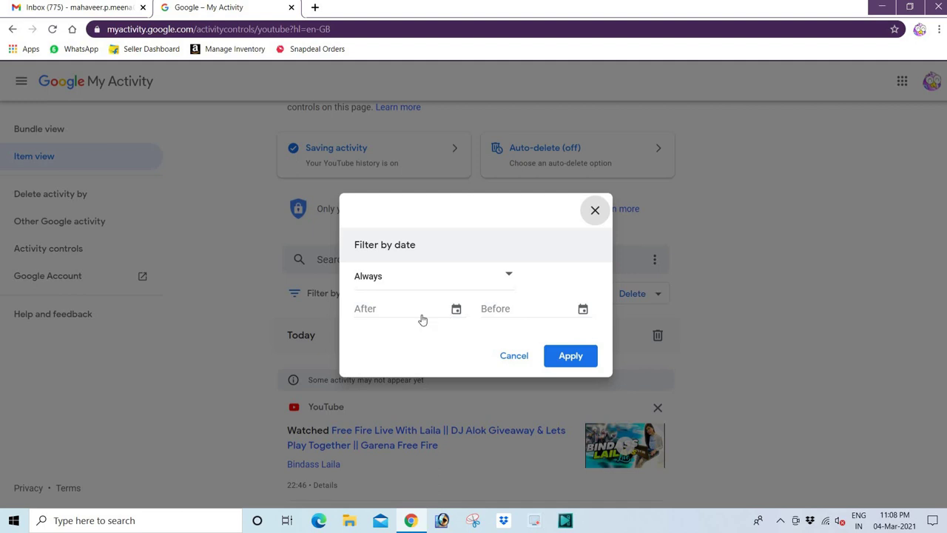
click(417, 316)
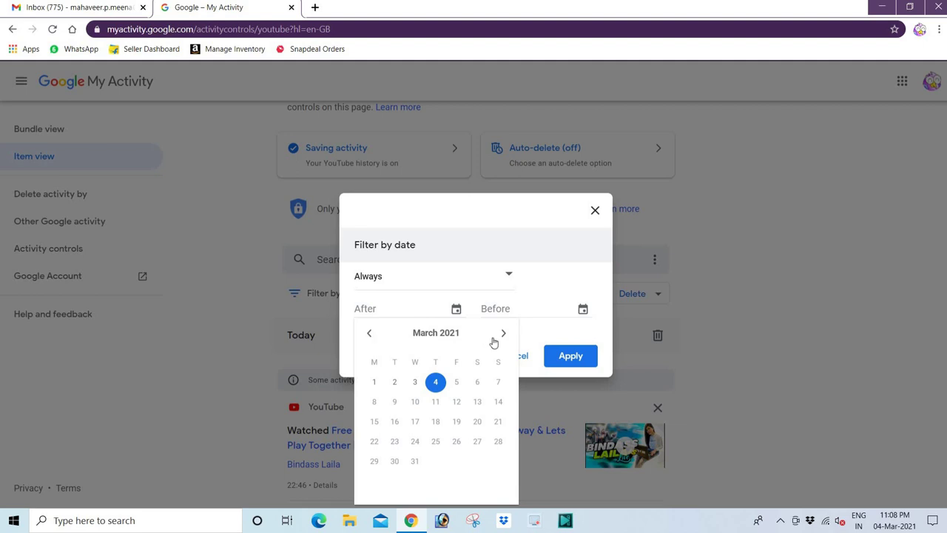
click(528, 317)
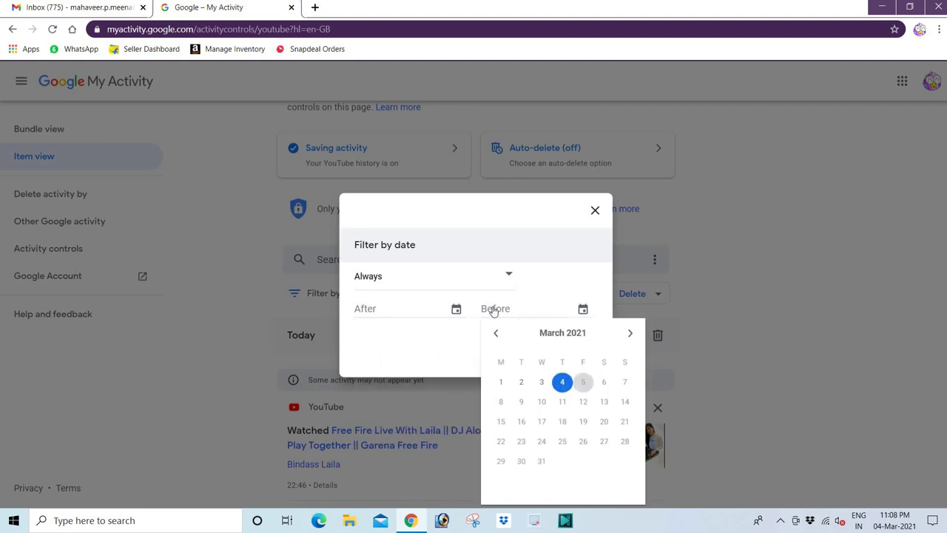
click(507, 277)
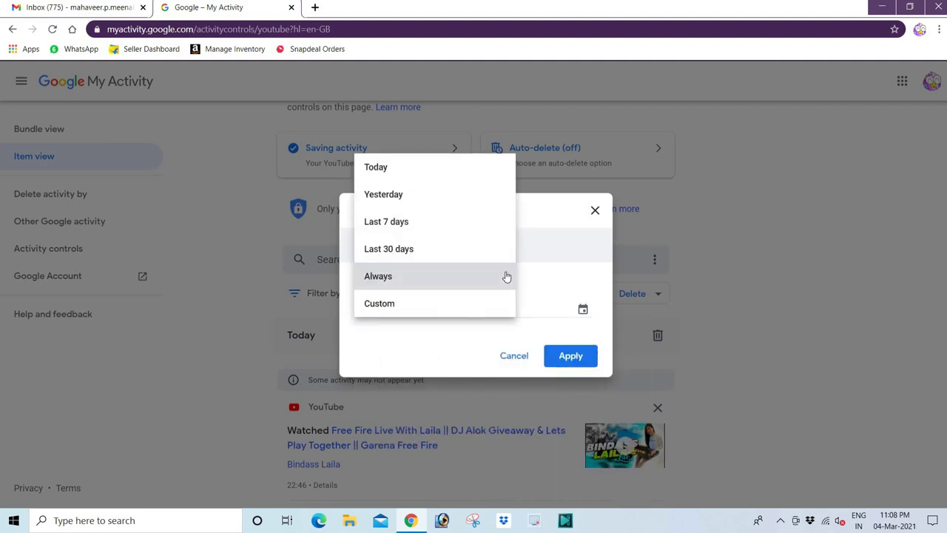
click(388, 223)
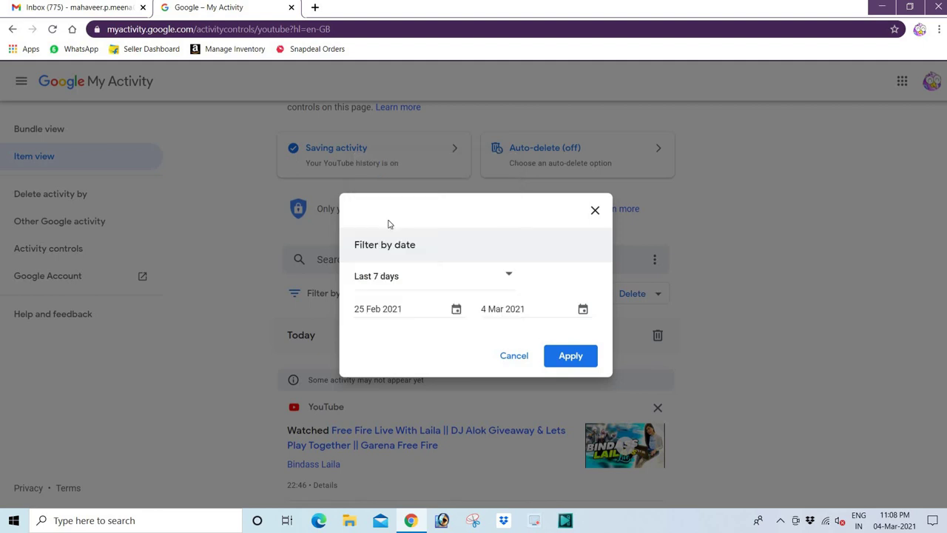
click(570, 355)
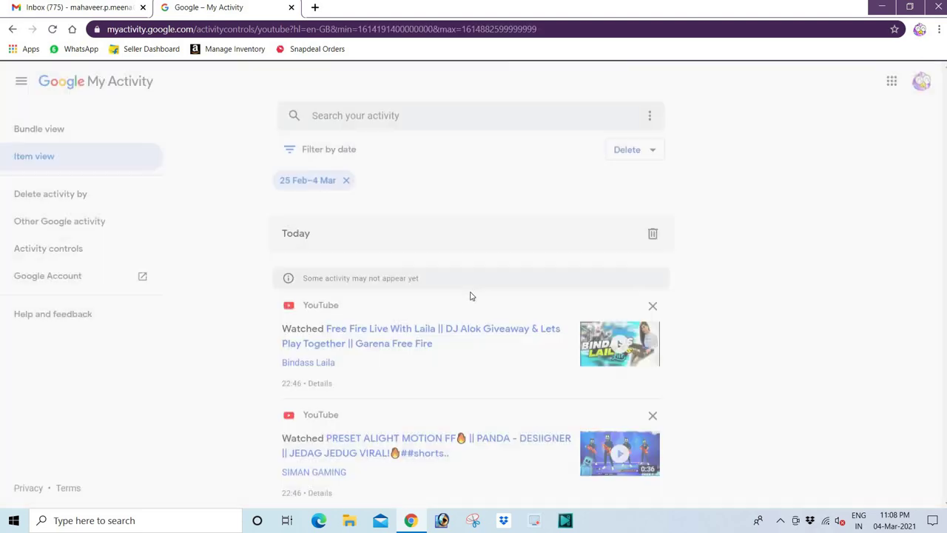
Look through the YouTube activity of the last 7 days and go back to the My Google activity page
scroll(442, 302, down, 10)
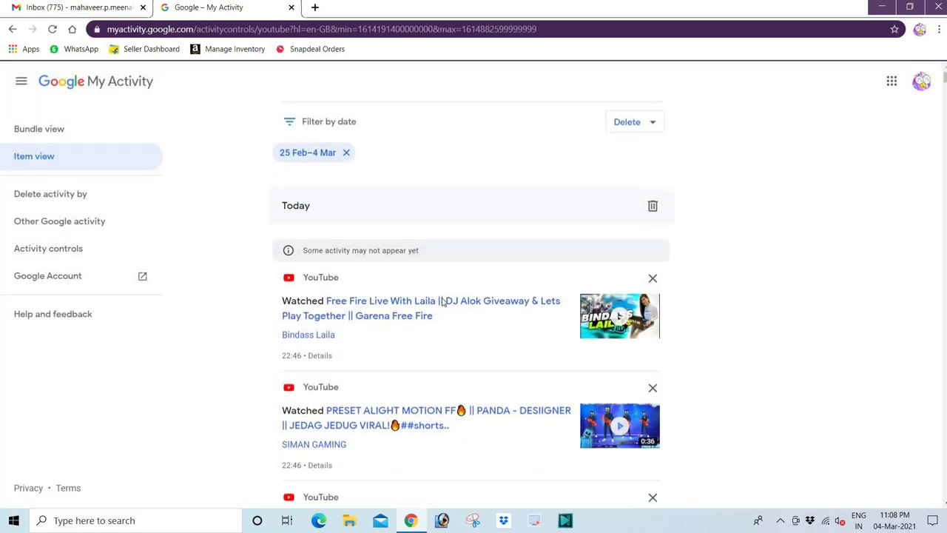
scroll(444, 305, down, 10)
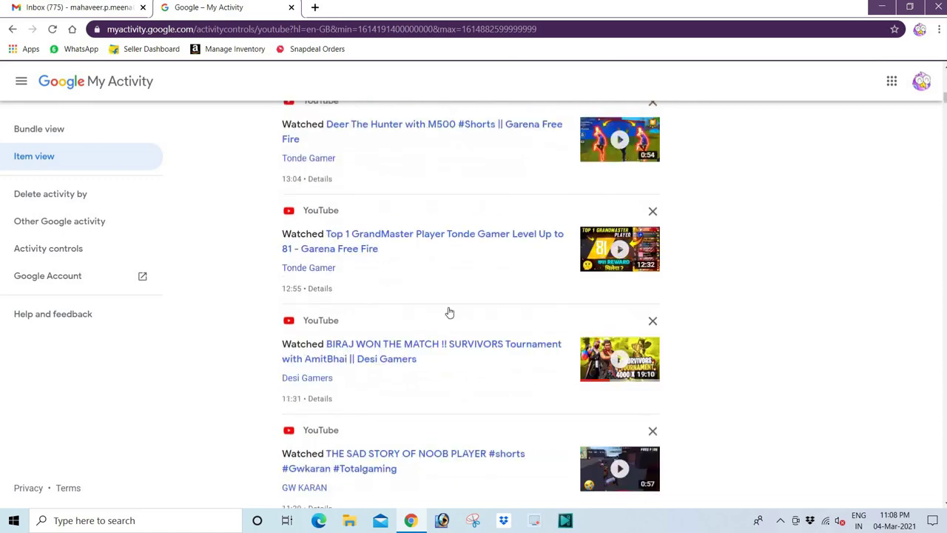
scroll(453, 314, up, 3)
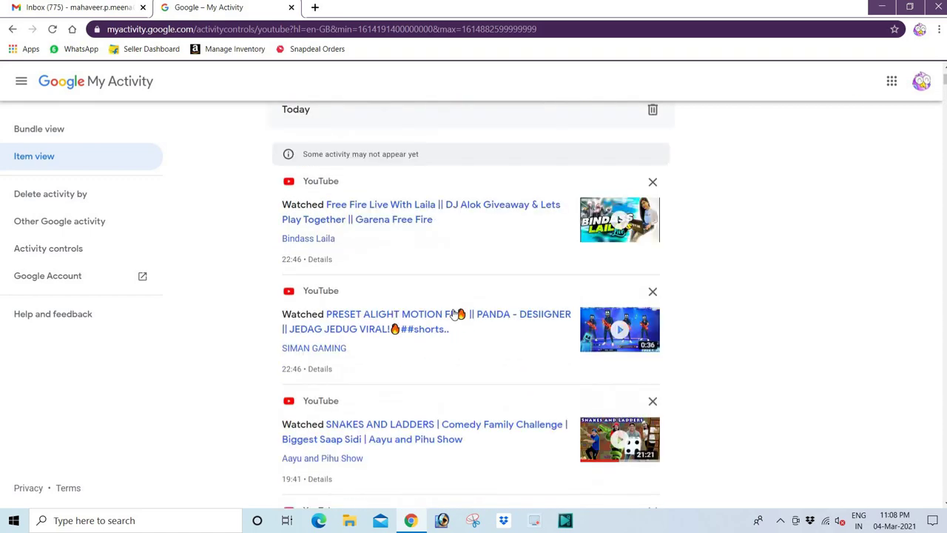
scroll(476, 310, up, 1)
scroll(476, 310, up, 2)
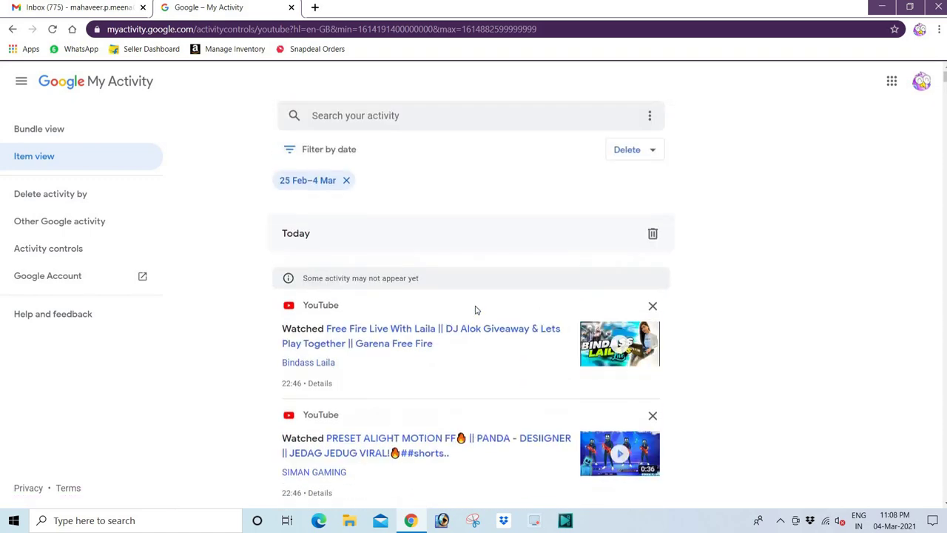
click(13, 31)
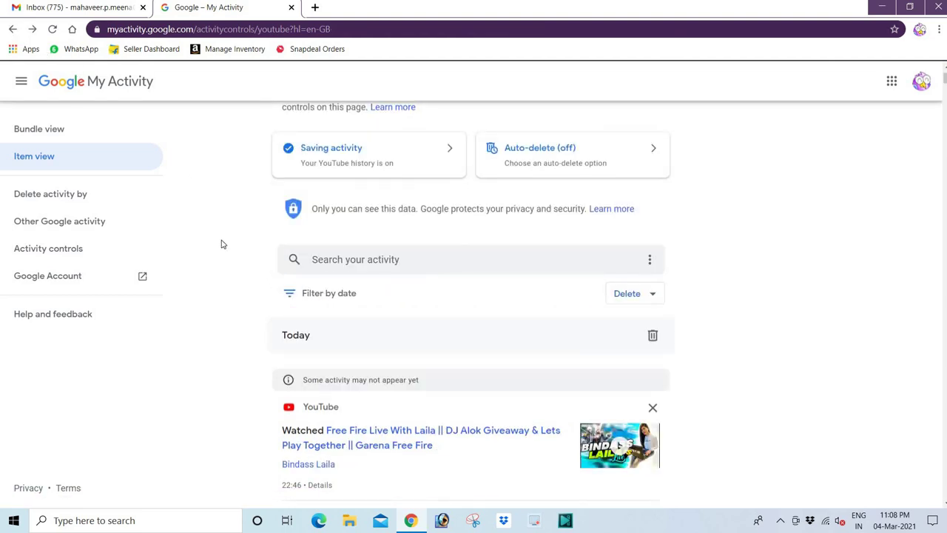
scroll(220, 244, up, 2)
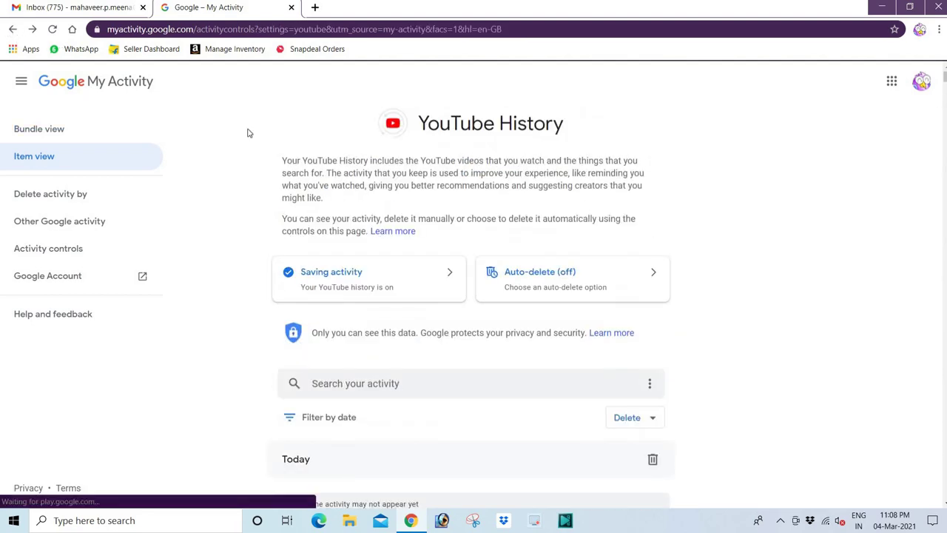
click(12, 33)
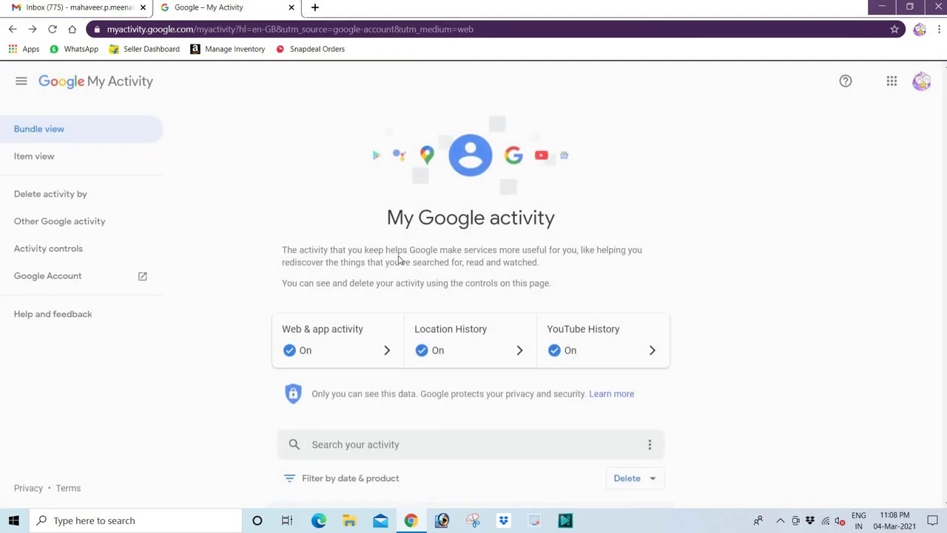
Open the date and product filter for the activity and examine the list of Google products it offers
scroll(392, 276, down, 2)
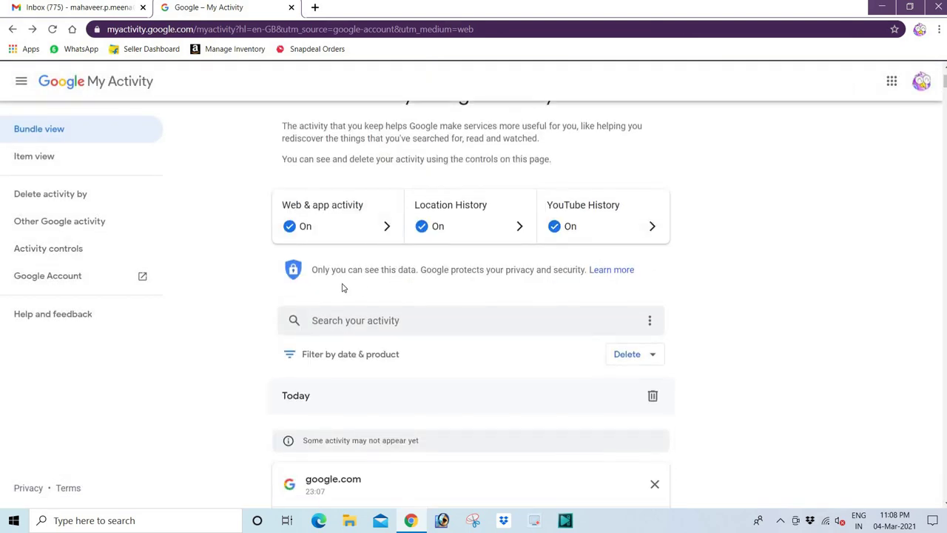
scroll(333, 288, down, 2)
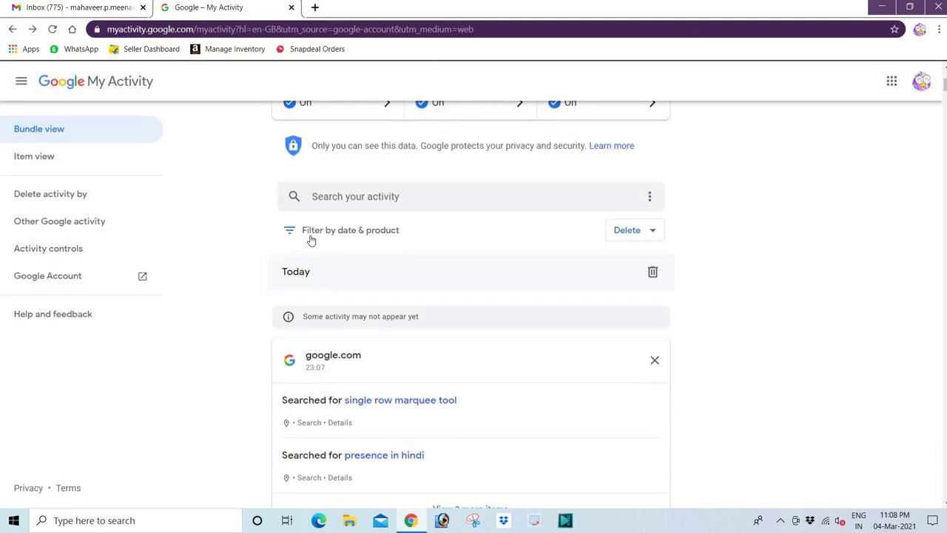
scroll(436, 234, up, 2)
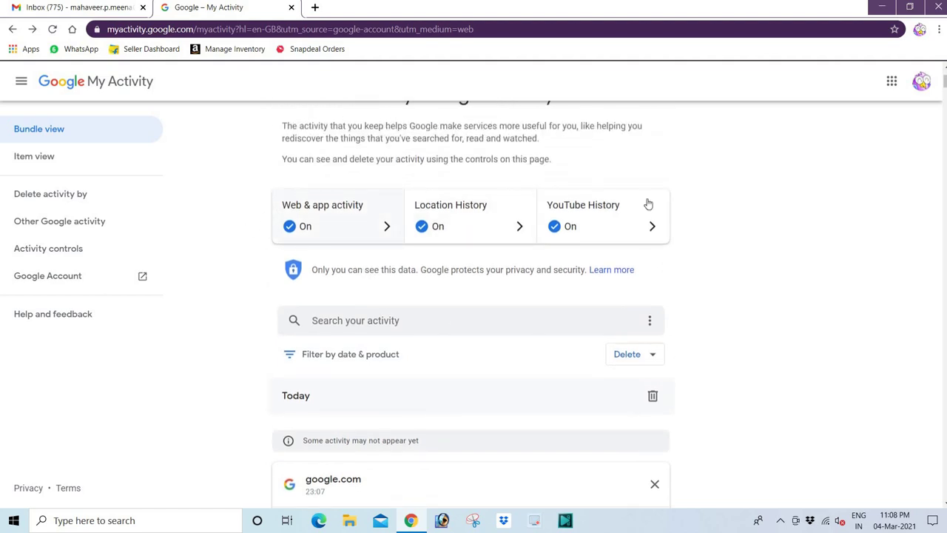
scroll(362, 318, down, 2)
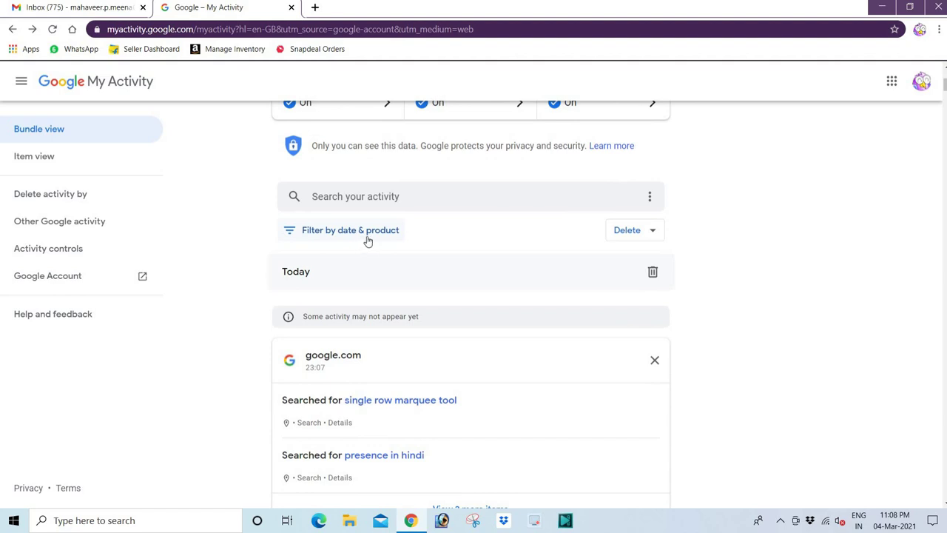
click(285, 230)
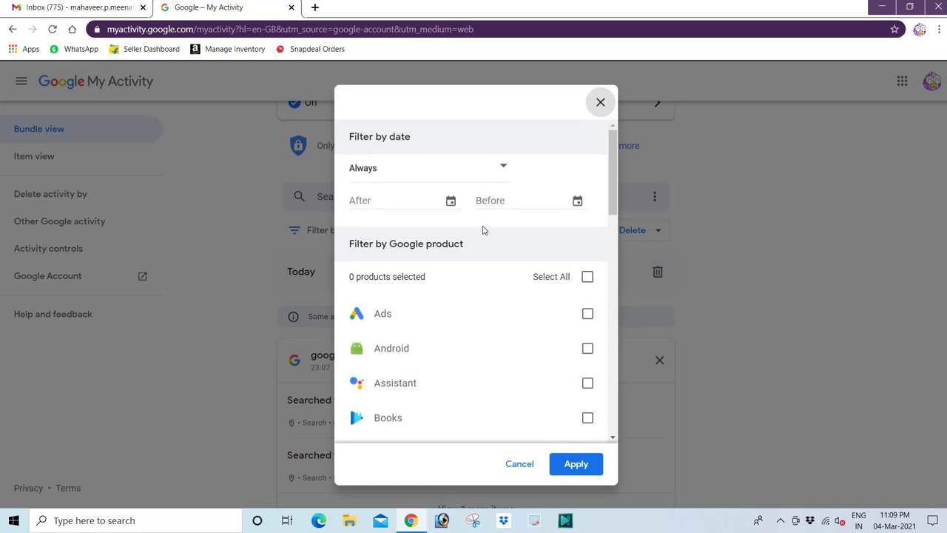
scroll(433, 277, down, 11)
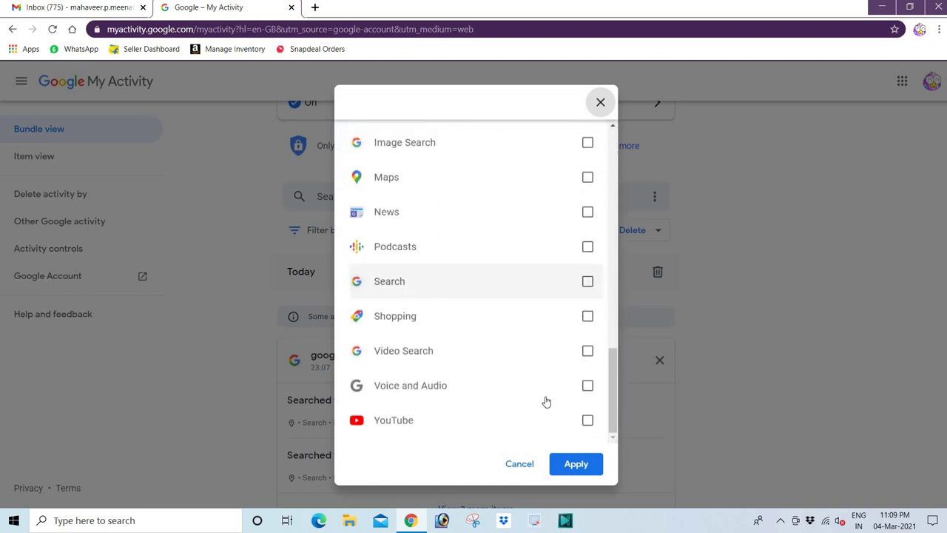
scroll(608, 360, up, 1)
scroll(602, 281, up, 10)
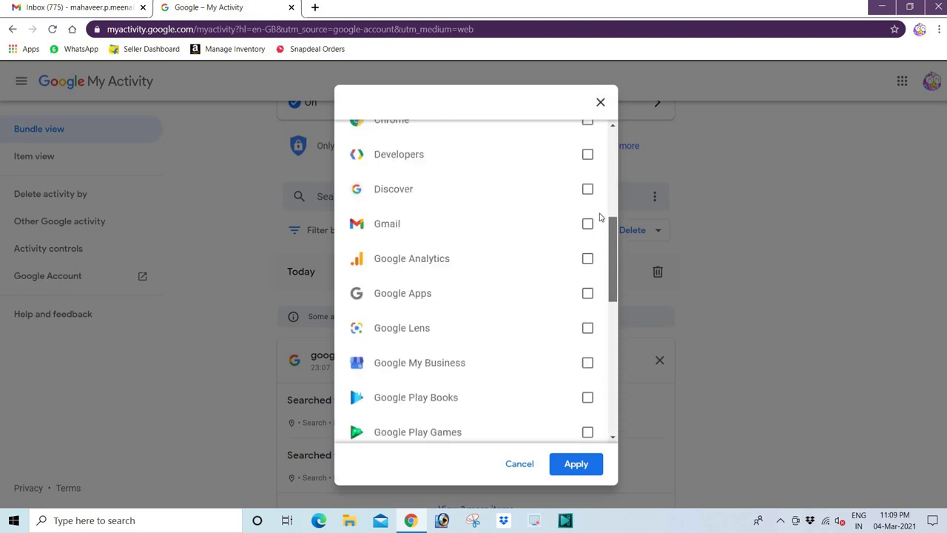
scroll(599, 211, down, 1)
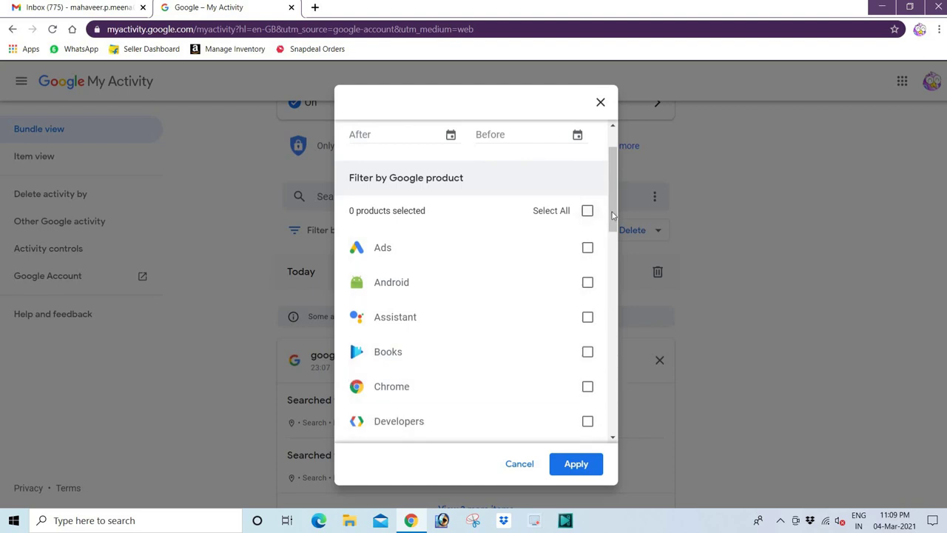
drag(611, 213, 619, 410)
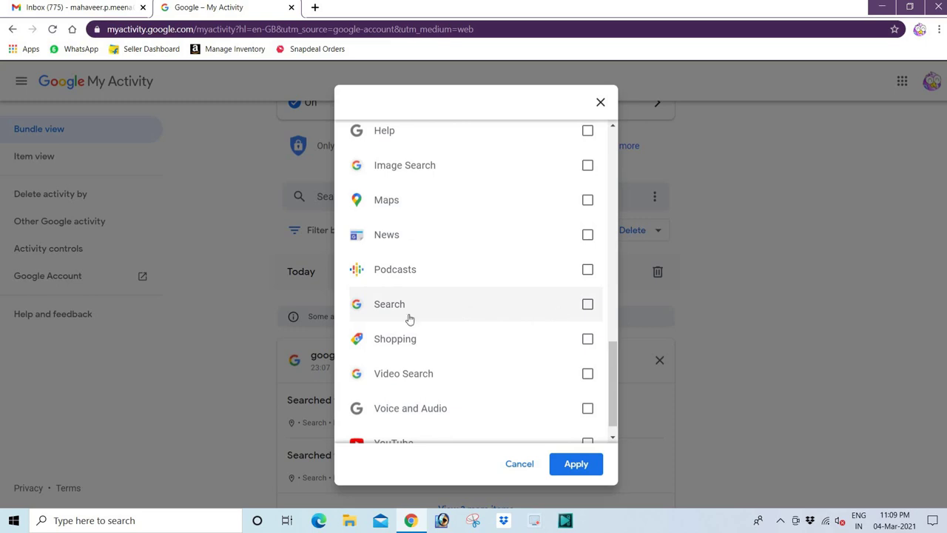
Filter the activity to the Search product and look over the filtered entries
click(587, 304)
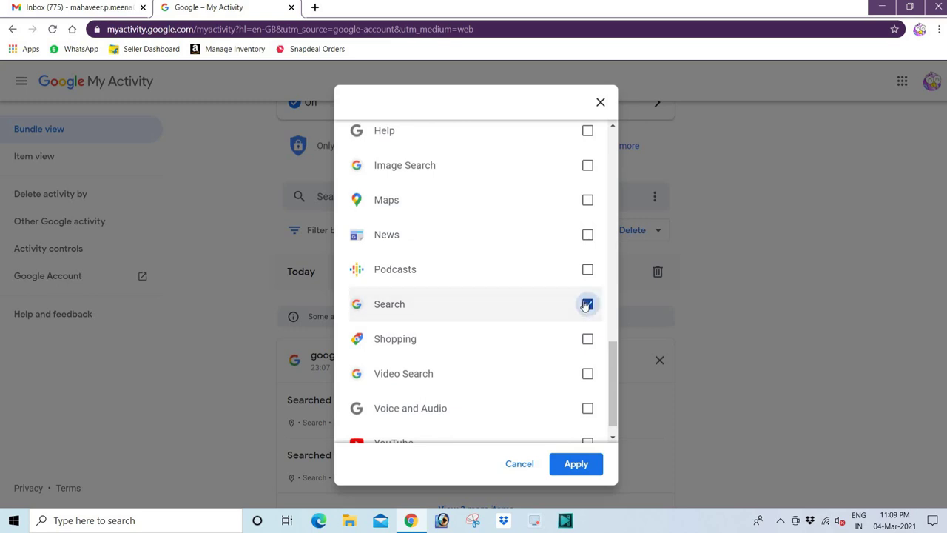
click(578, 467)
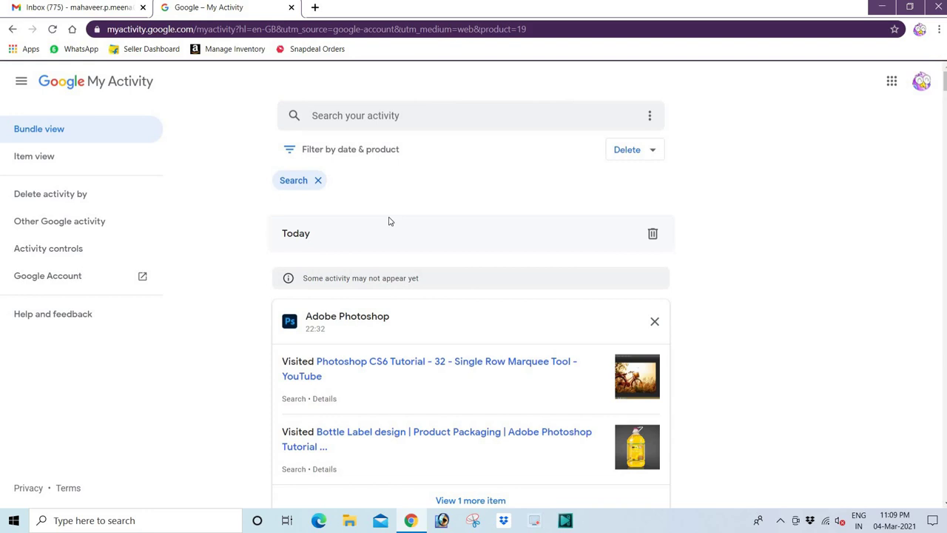
scroll(359, 241, down, 3)
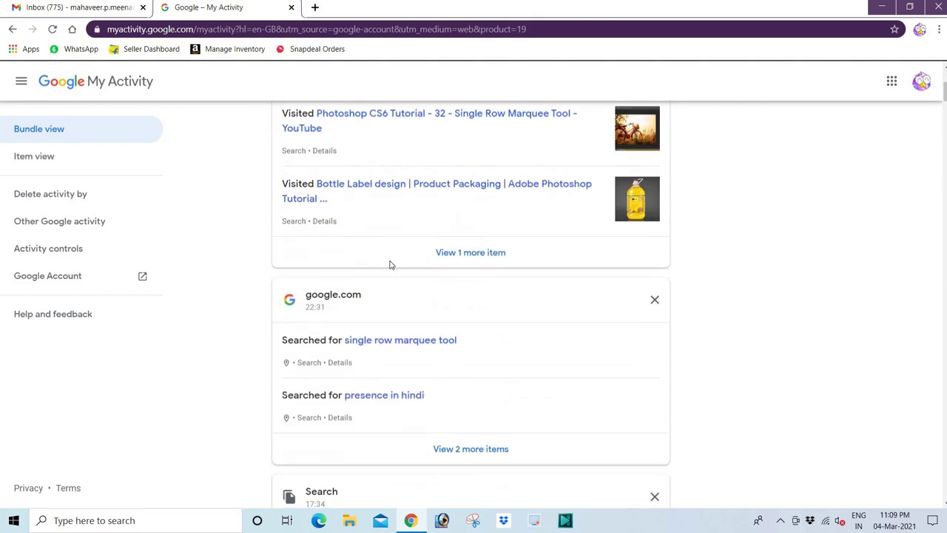
scroll(393, 264, up, 2)
scroll(400, 274, up, 1)
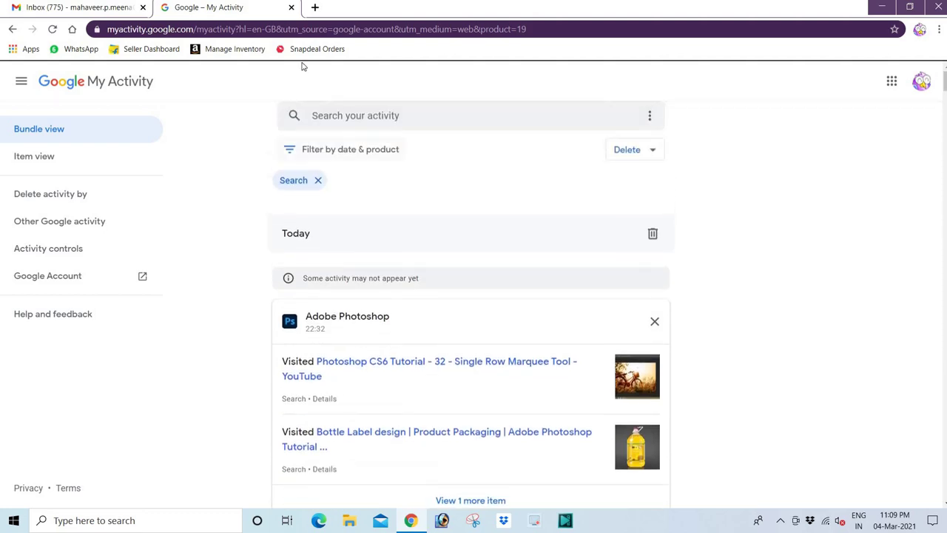
Open the Google home page in a new tab and search for "ss digital india"
click(315, 9)
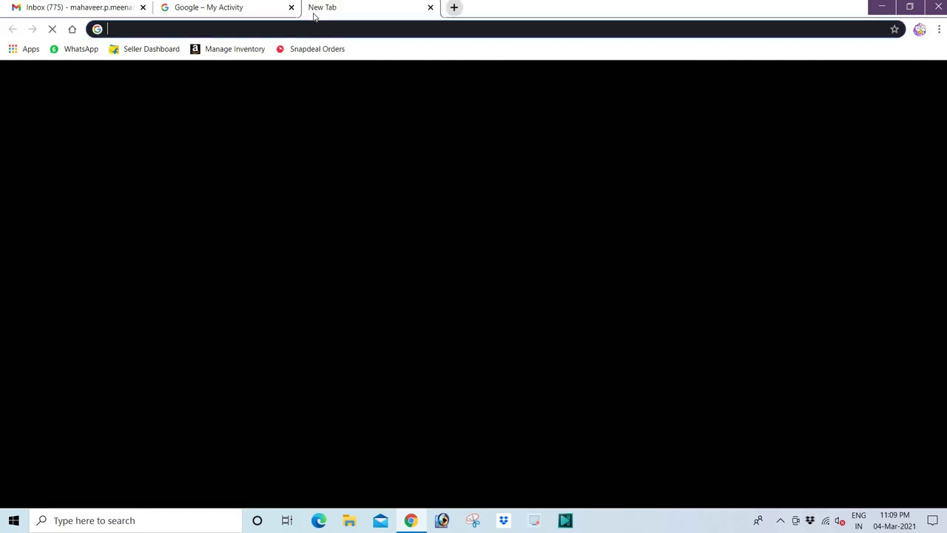
click(72, 30)
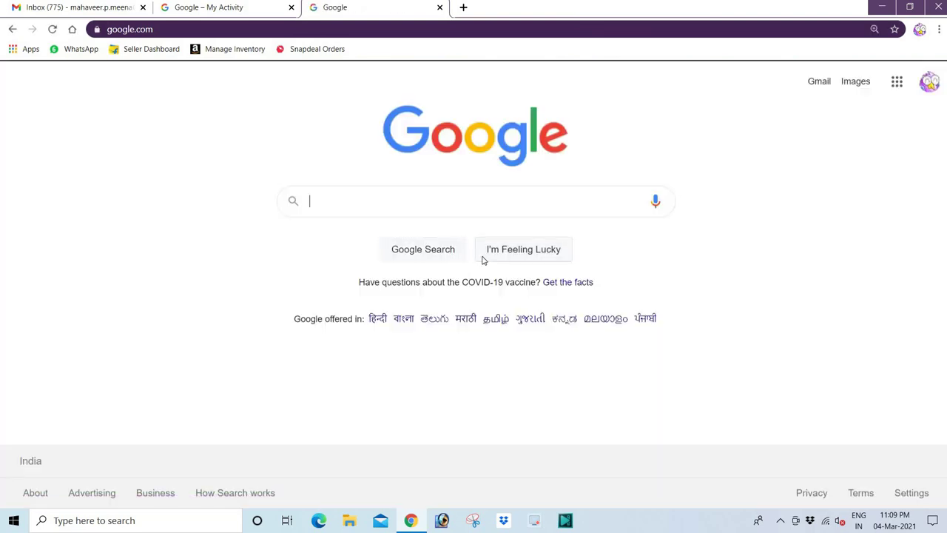
text(ss di)
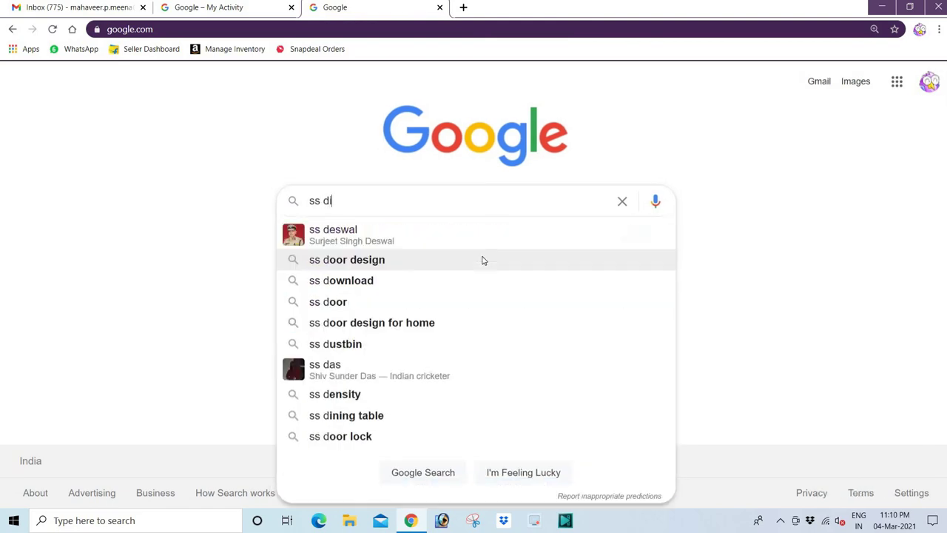
text(gital india)
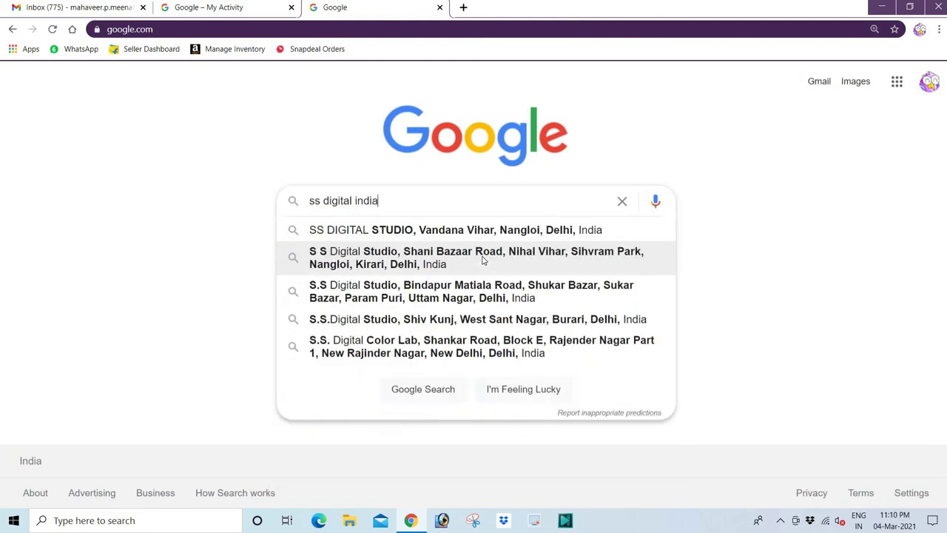
key(Return)
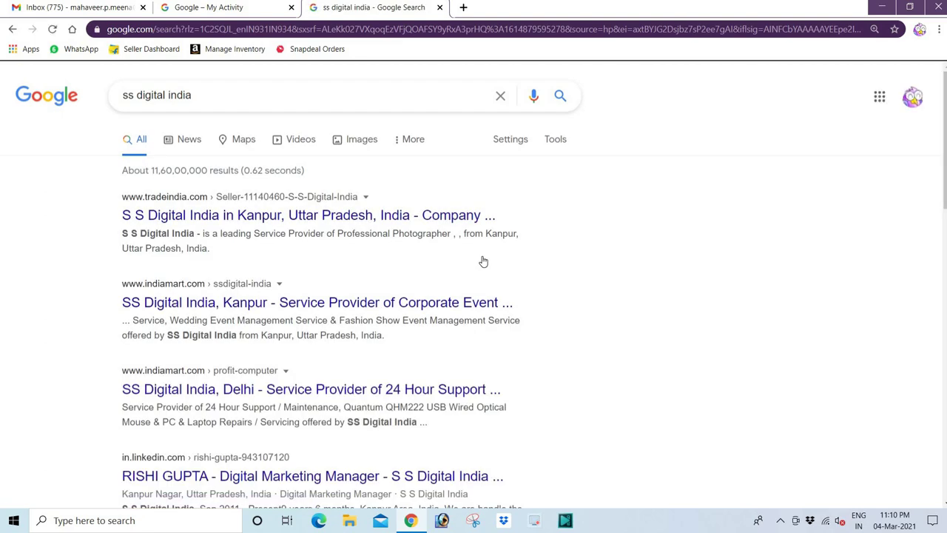
Close the search results tab and reload the filtered Search activity page
click(440, 7)
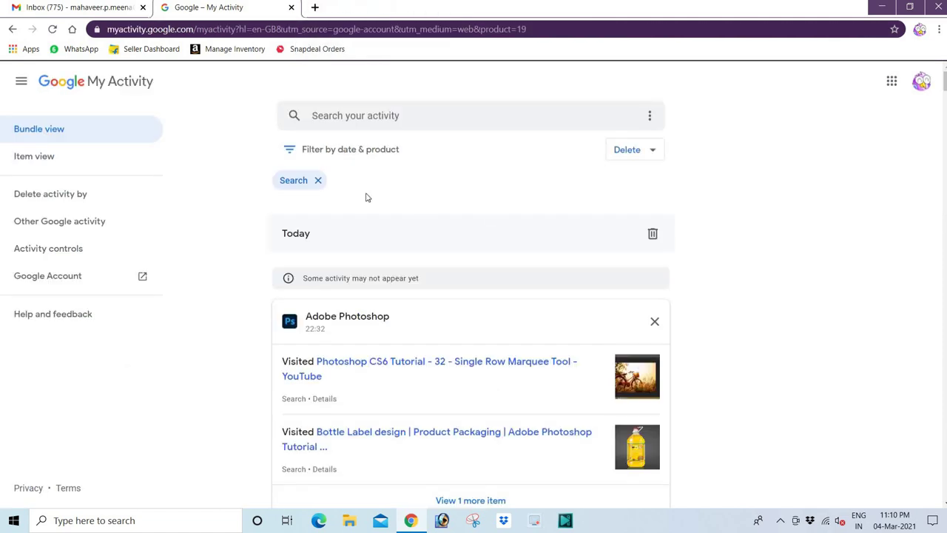
click(52, 30)
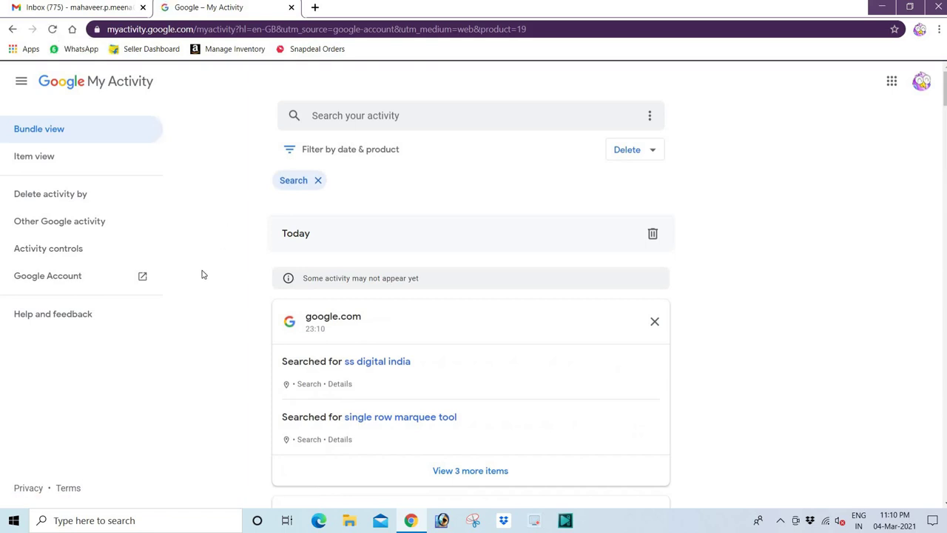
scroll(203, 273, down, 1)
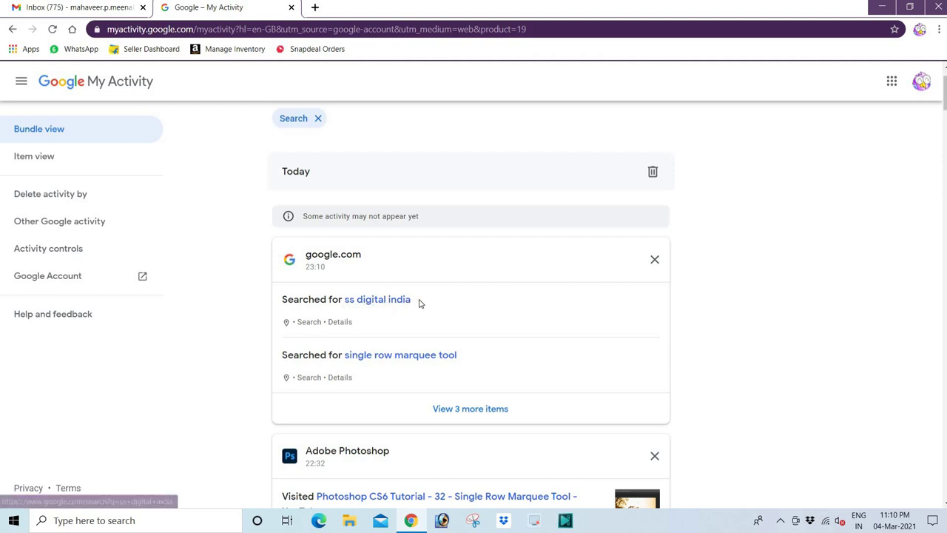
View the item details of the "ss digital india" search, check its time, product and device, and close them
click(340, 321)
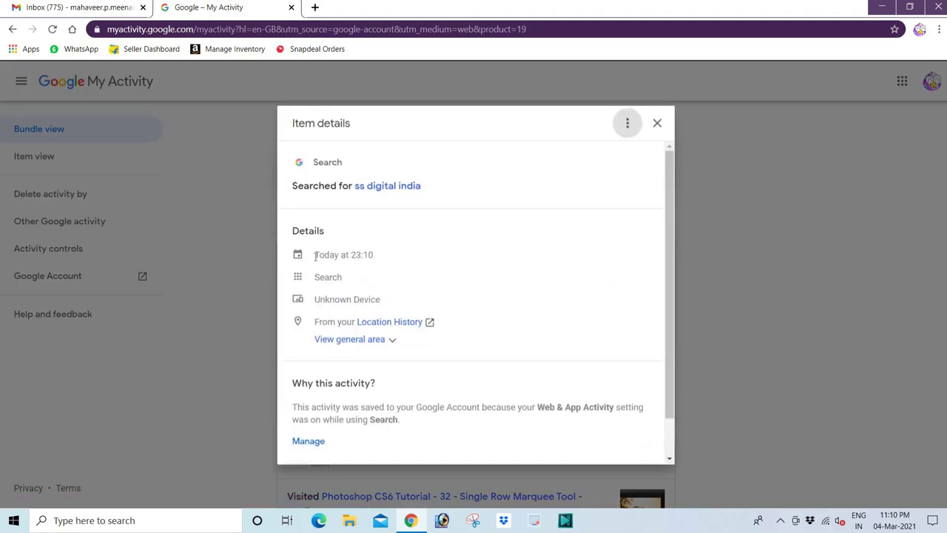
drag(316, 256, 375, 258)
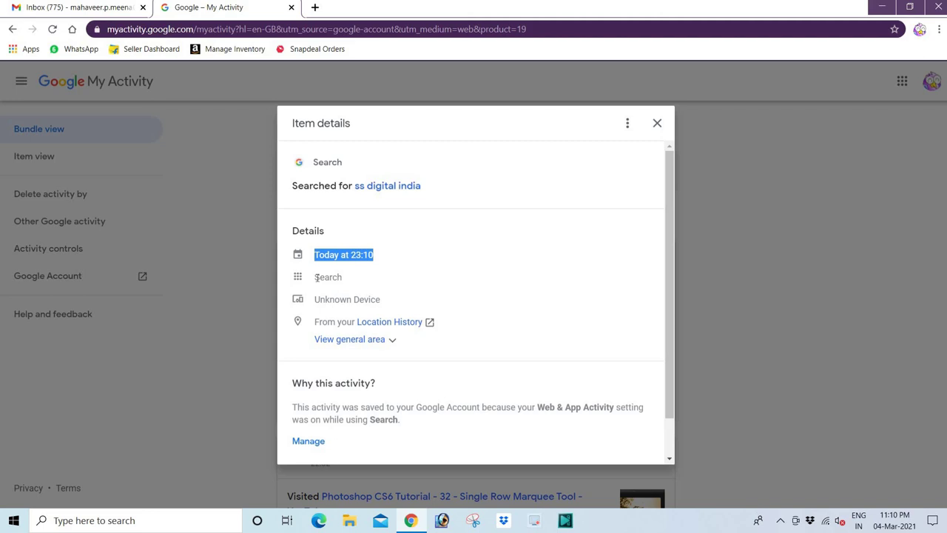
drag(315, 278, 360, 278)
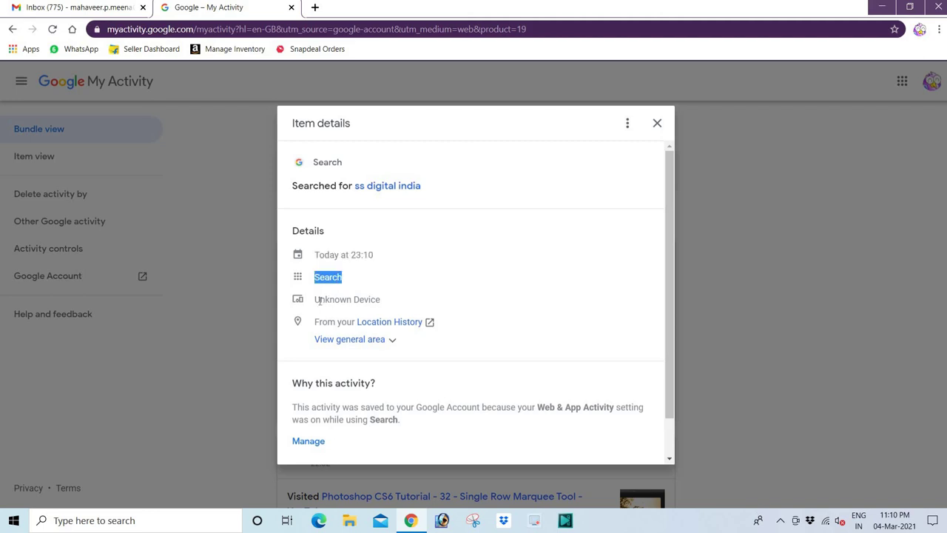
drag(315, 300, 382, 301)
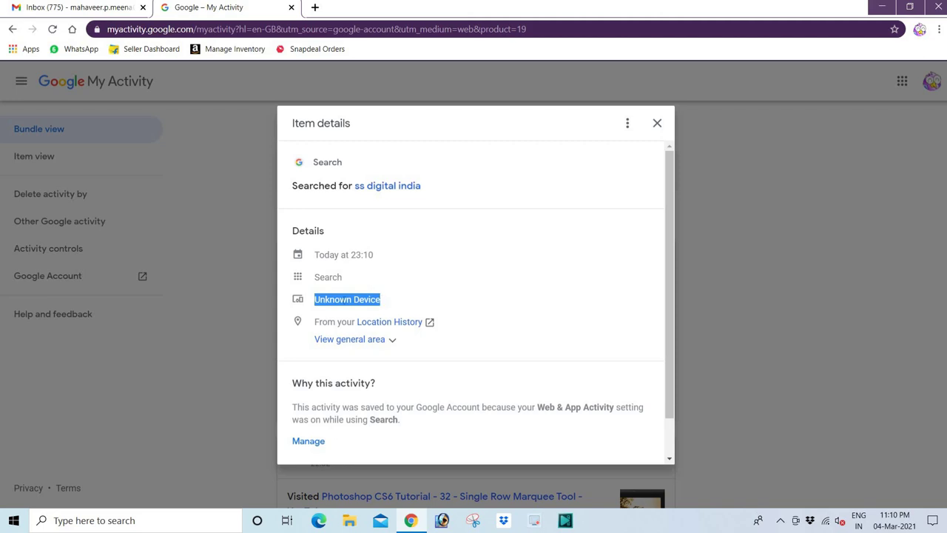
click(375, 298)
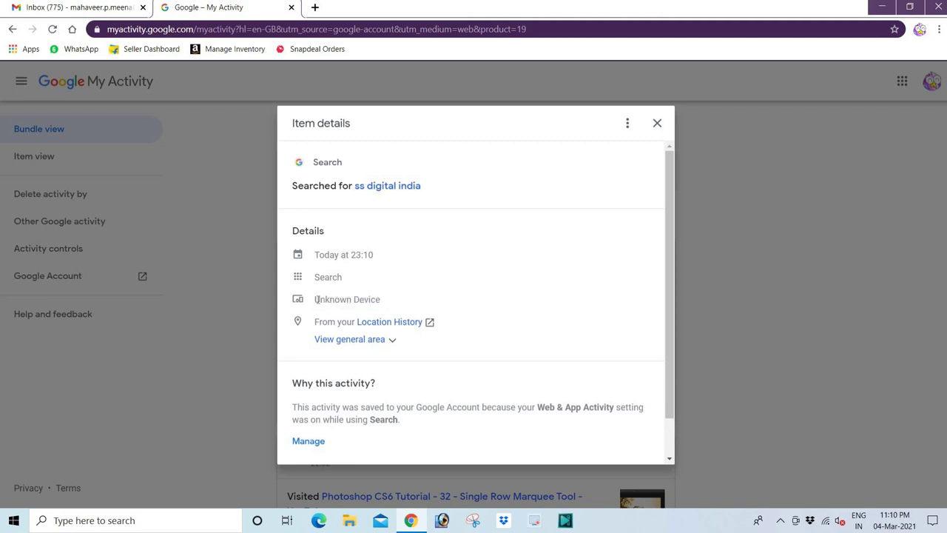
drag(317, 300, 412, 308)
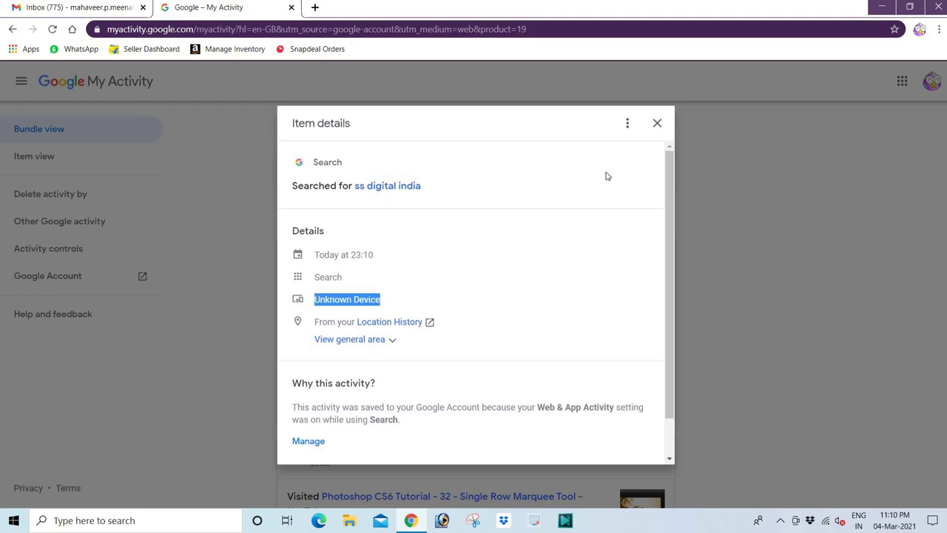
click(657, 124)
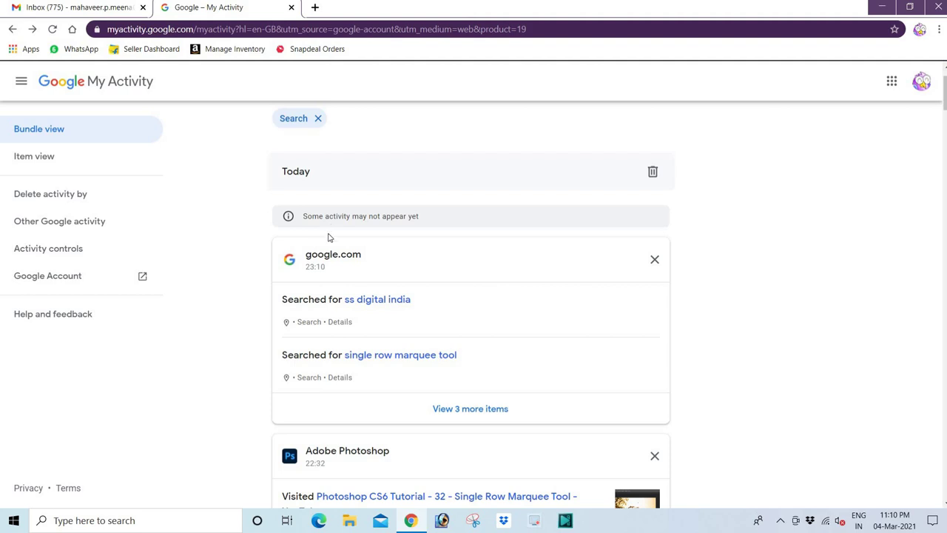
Look through the list of Google products in the date and product filter, and close the filter without changing it
scroll(354, 248, up, 1)
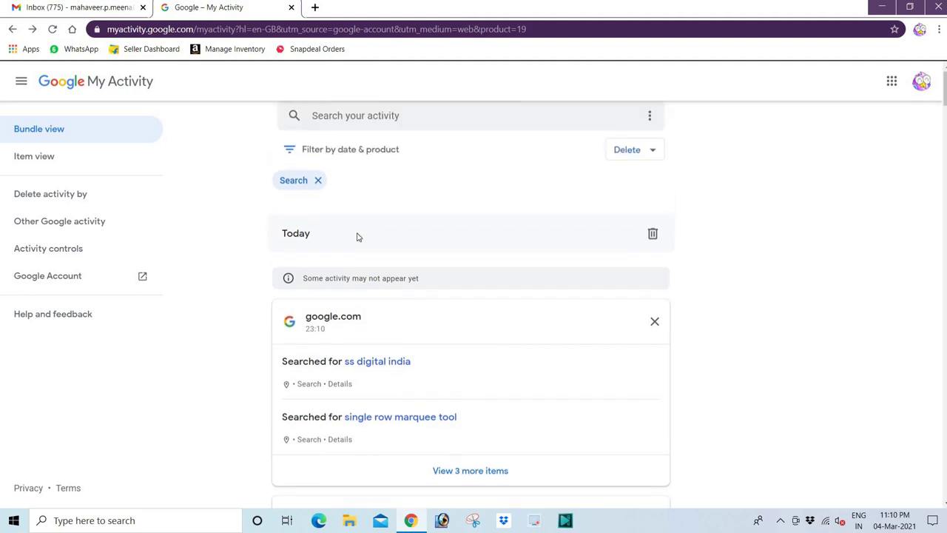
click(289, 151)
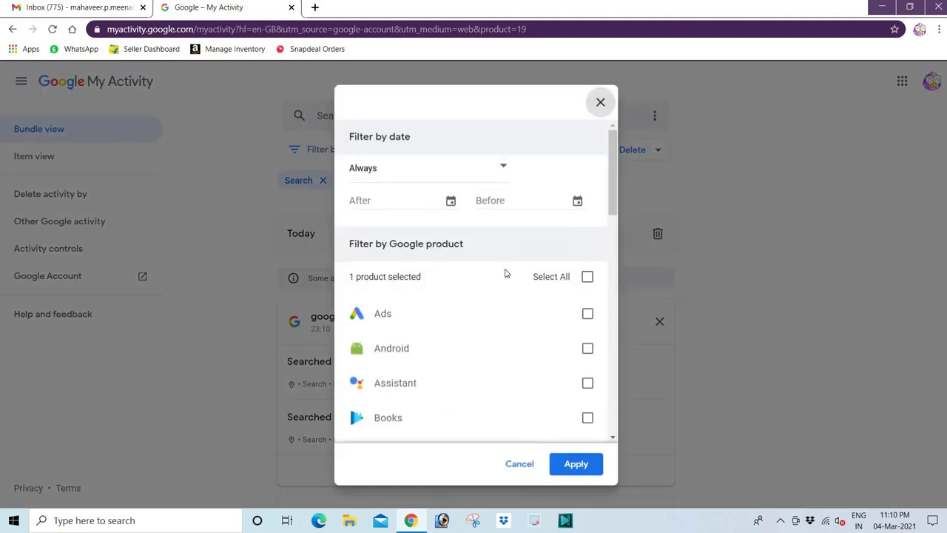
scroll(514, 294, down, 4)
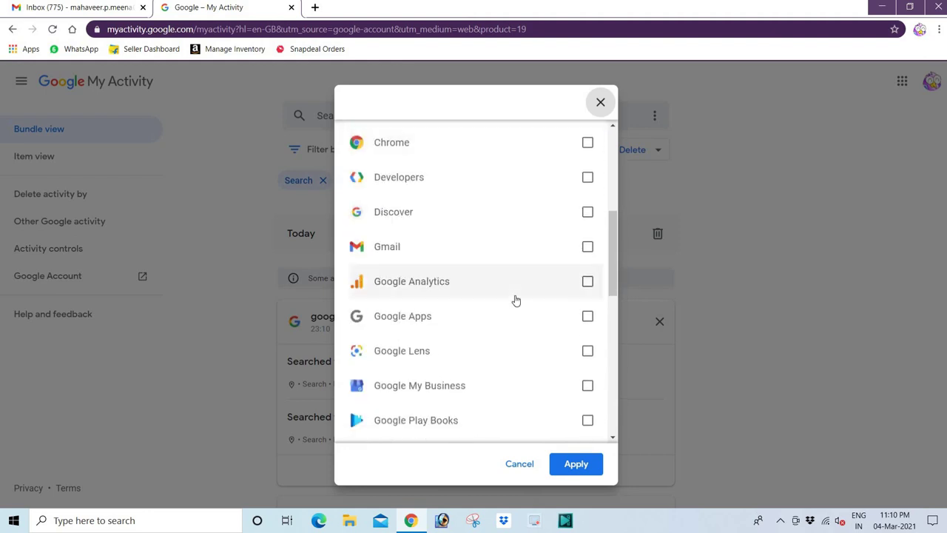
scroll(516, 299, down, 4)
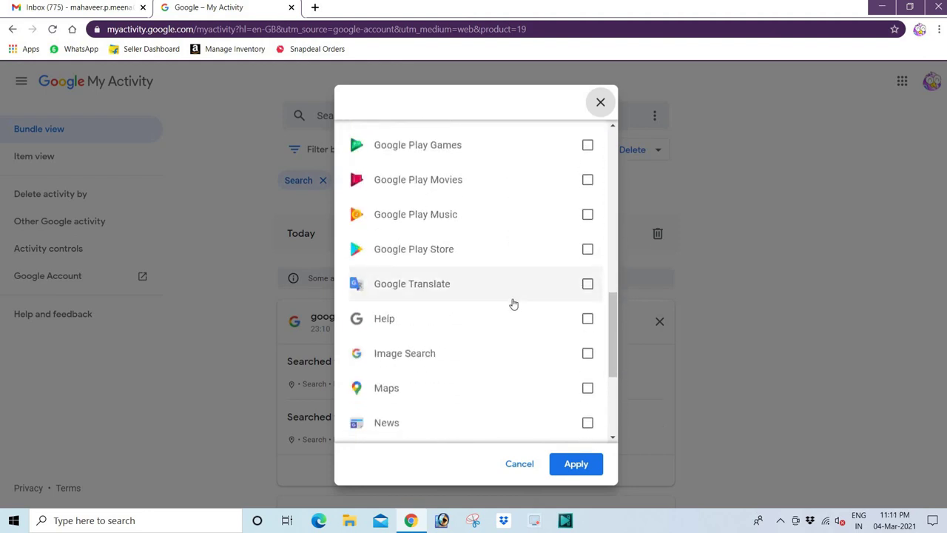
scroll(508, 298, down, 3)
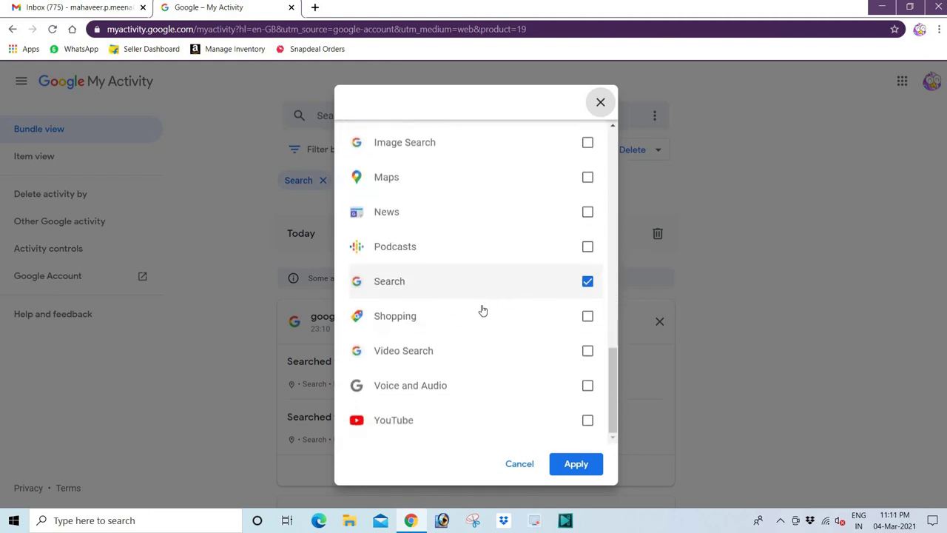
scroll(429, 370, up, 6)
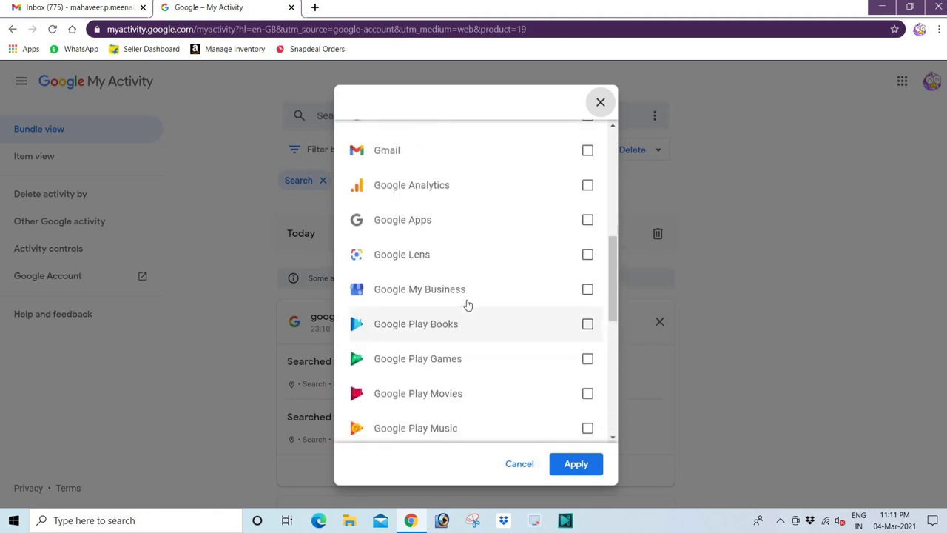
scroll(468, 300, up, 3)
scroll(468, 299, up, 5)
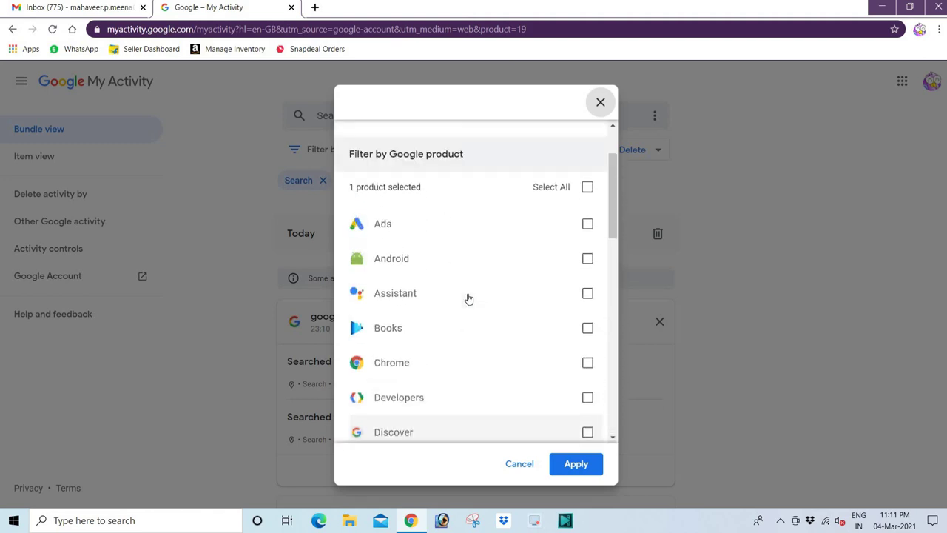
click(601, 103)
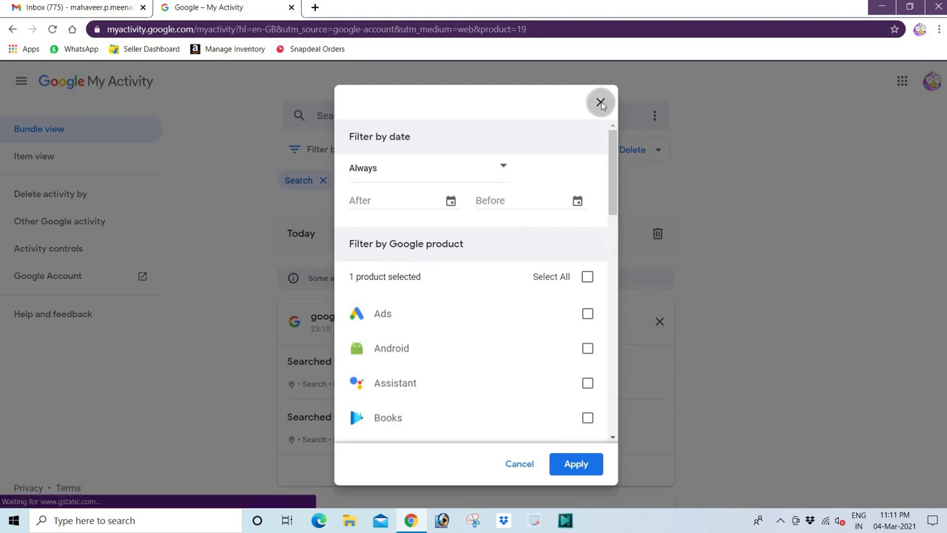